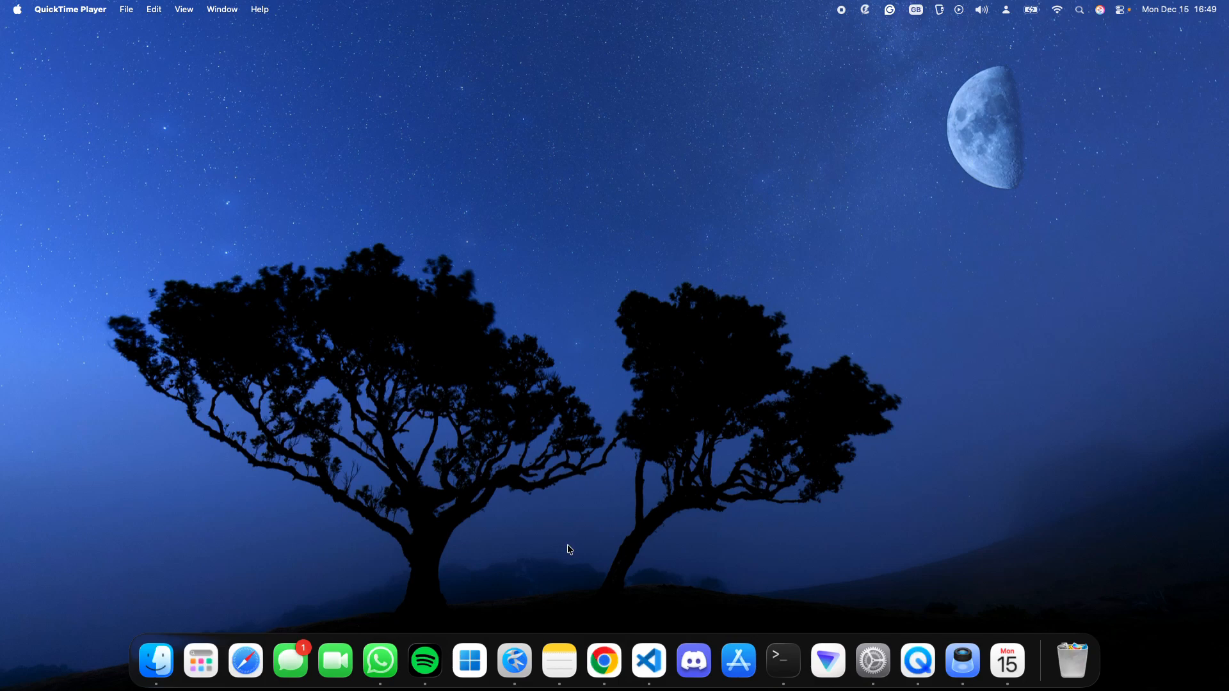
- Switch to Chrome, search for virtualbox and open the official Oracle VirtualBox website
click(604, 656)
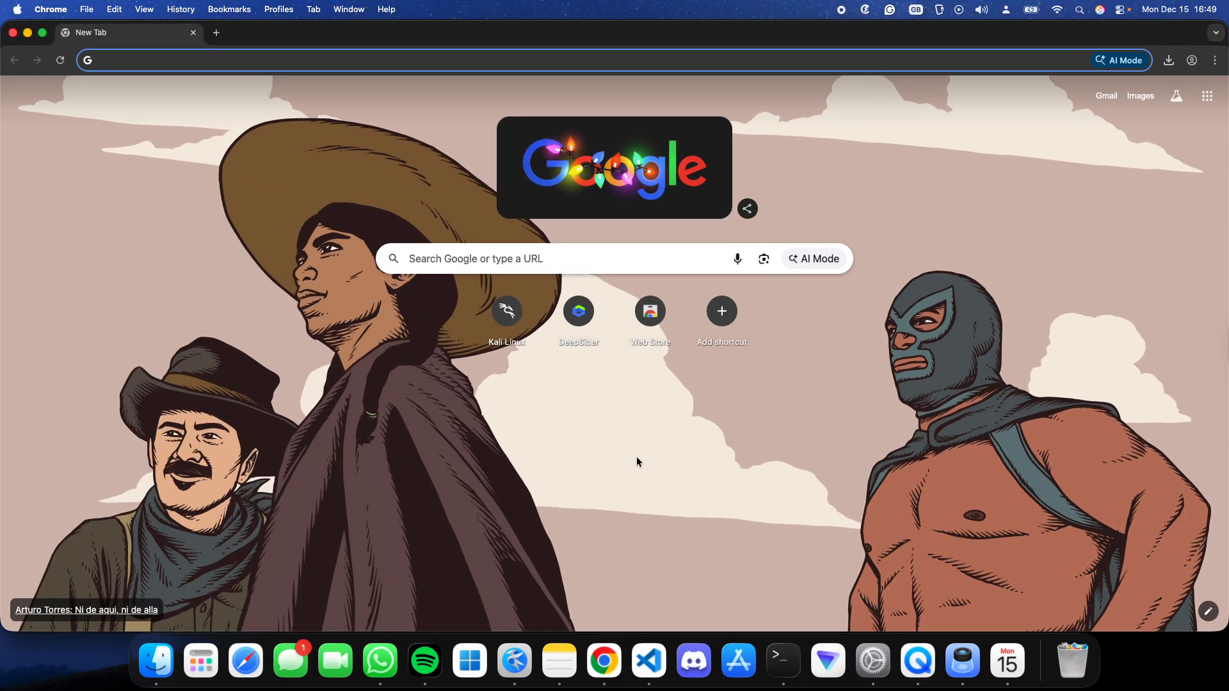
text(virtualbox)
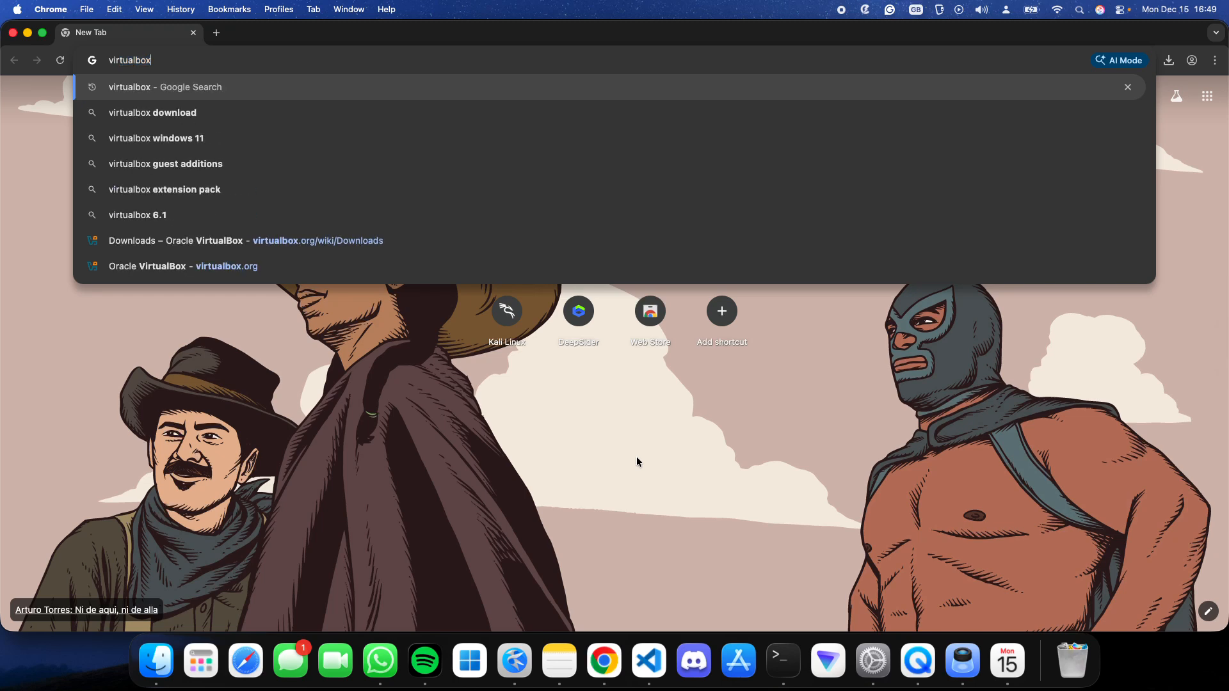
key(Return)
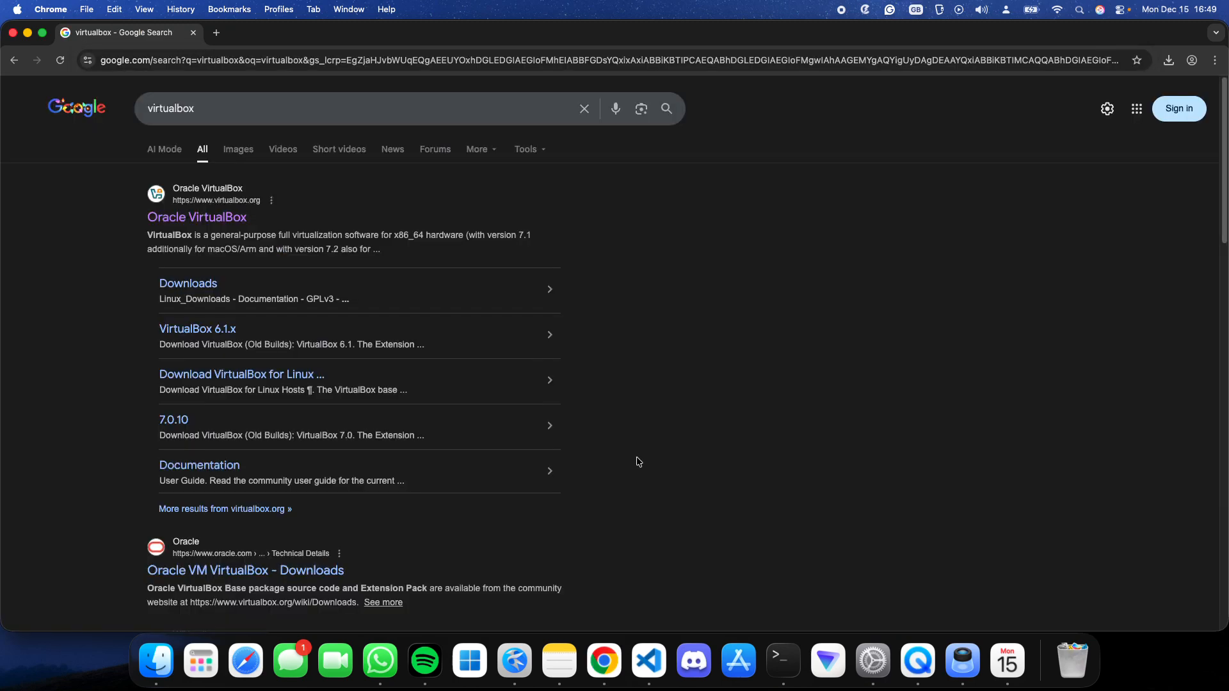
click(196, 219)
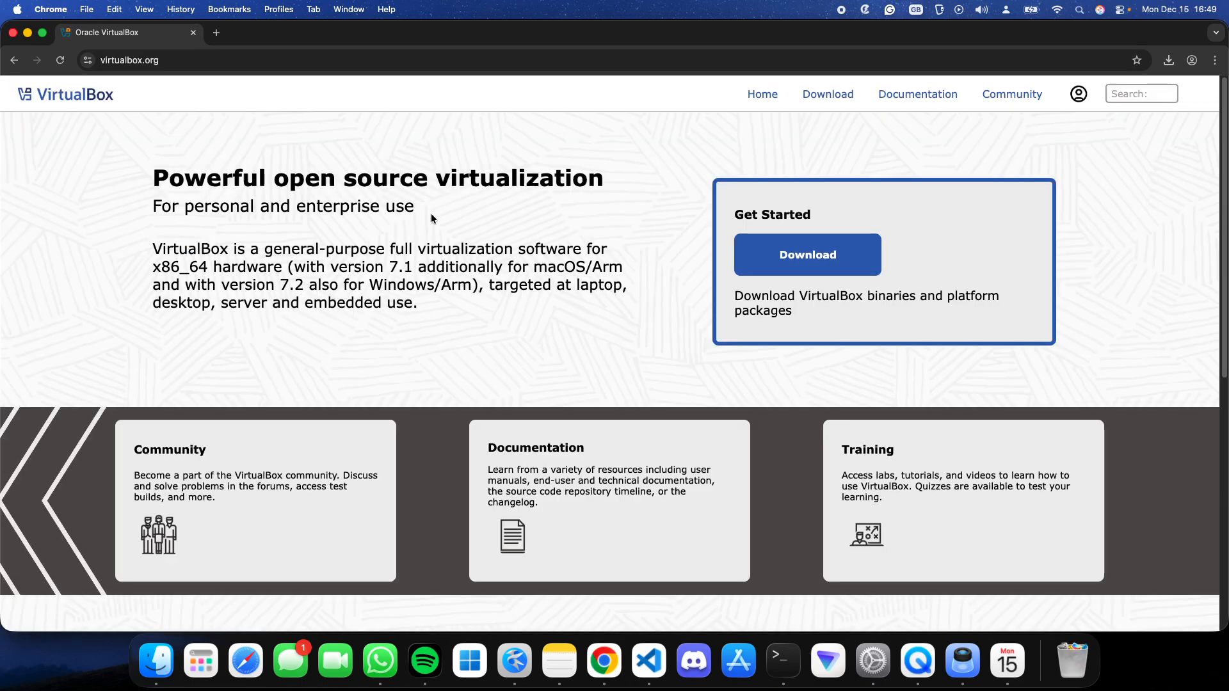
- Open the VirtualBox Downloads page and highlight the macOS / Intel and macOS / Apple Silicon packages in turn
click(781, 265)
scroll(540, 313, down, 5)
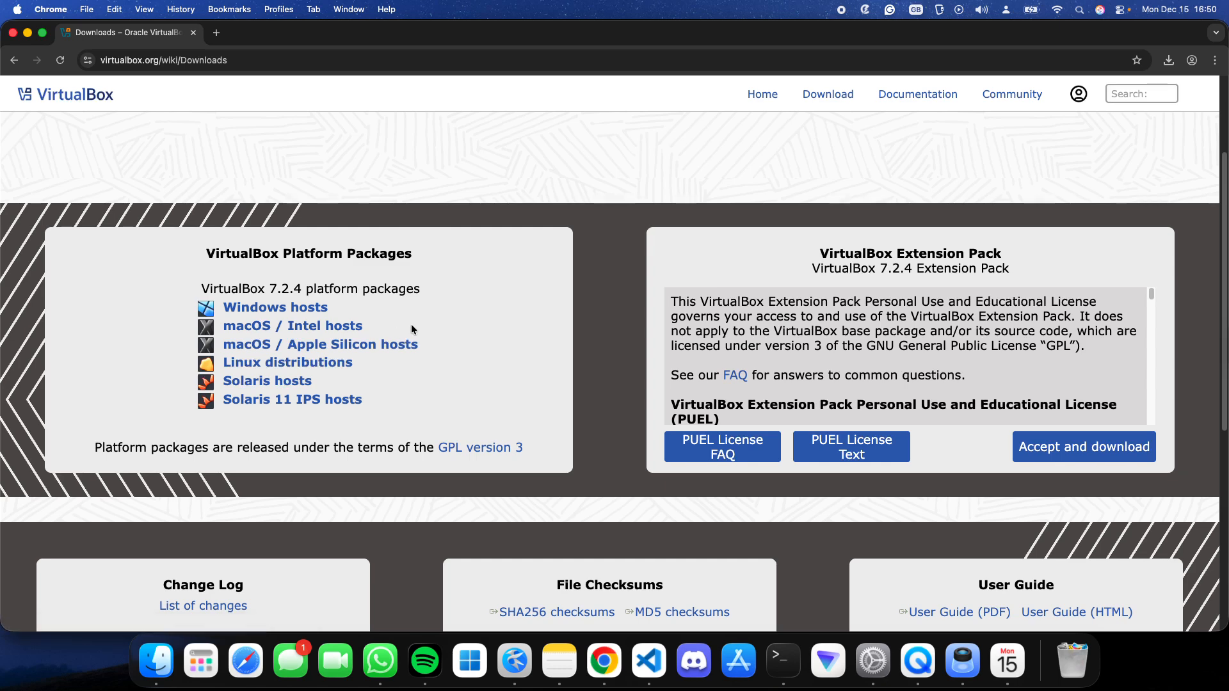
drag(379, 325, 214, 328)
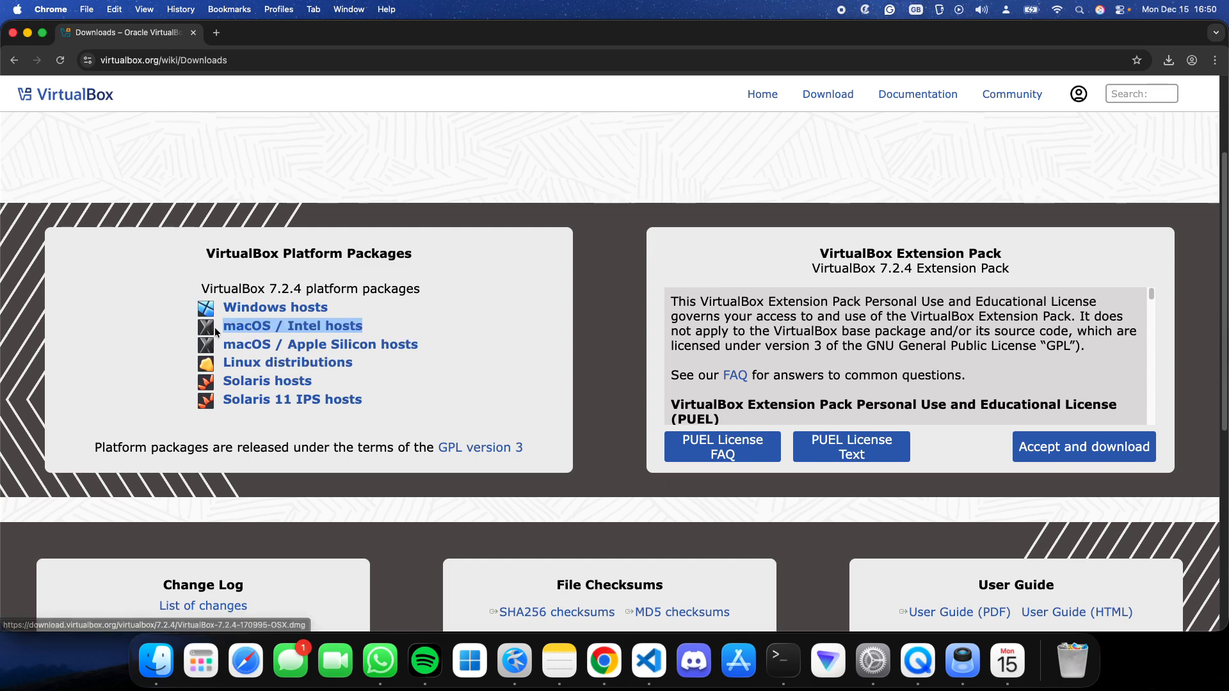
drag(441, 344, 224, 343)
click(481, 339)
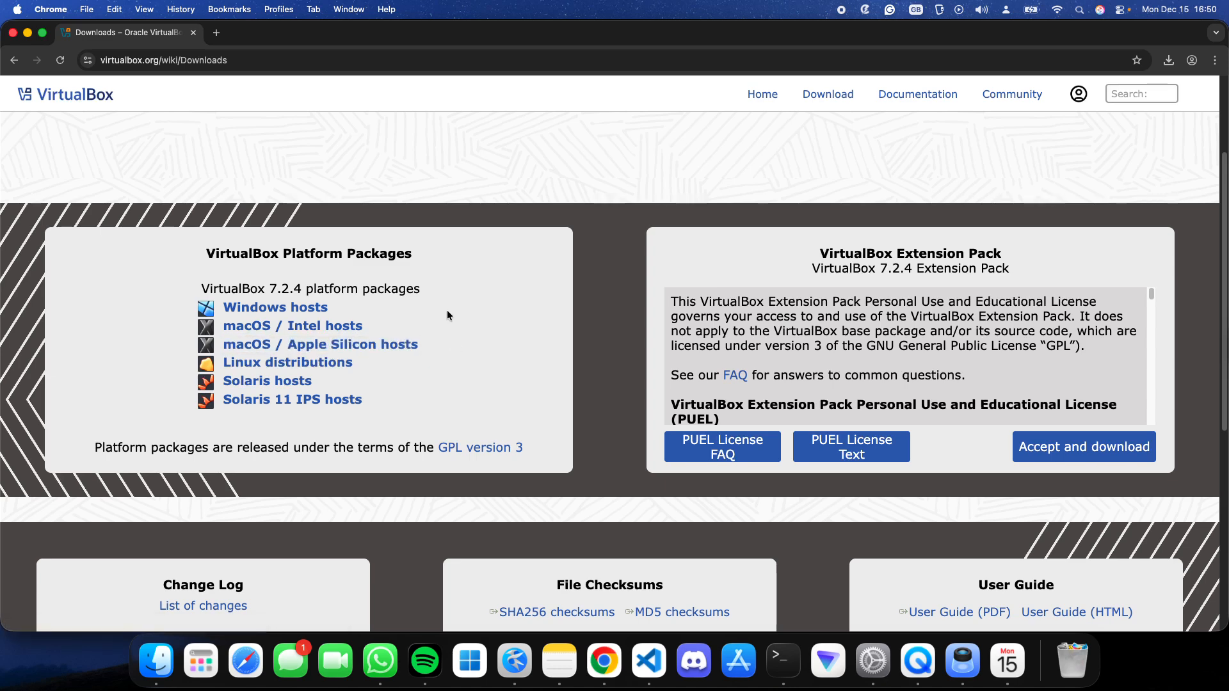
- Check the computer's chip in About This Mac and download the VirtualBox package for macOS / Apple Silicon hosts
click(16, 8)
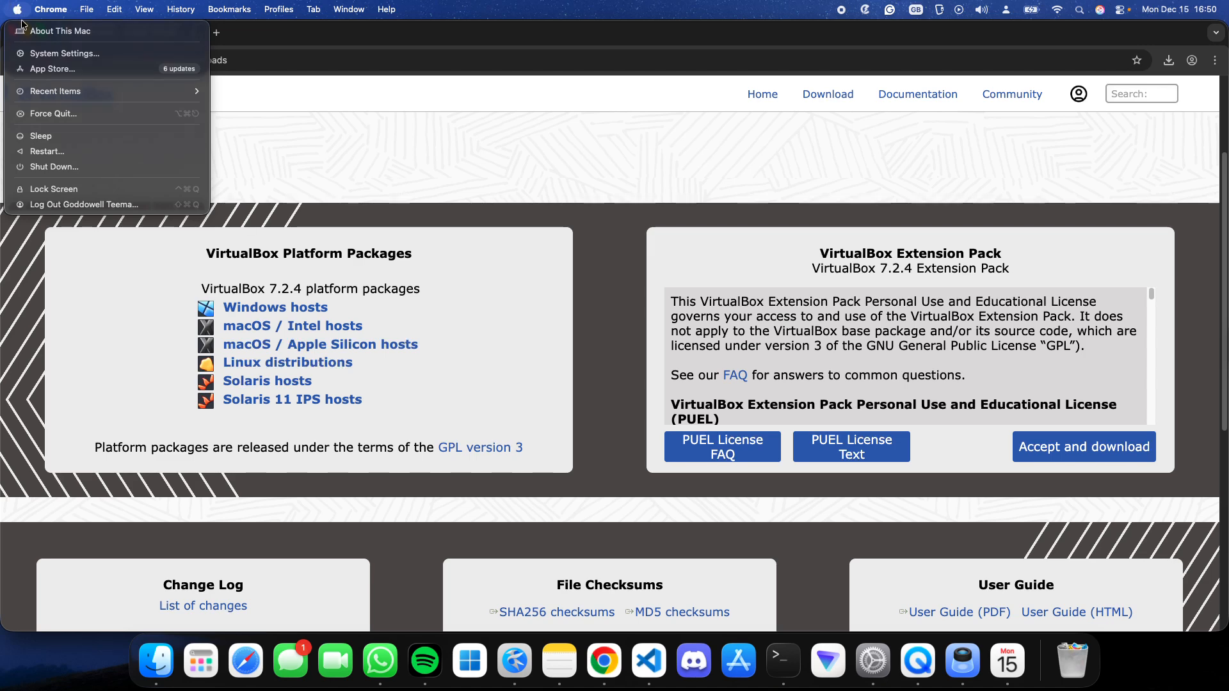
click(24, 31)
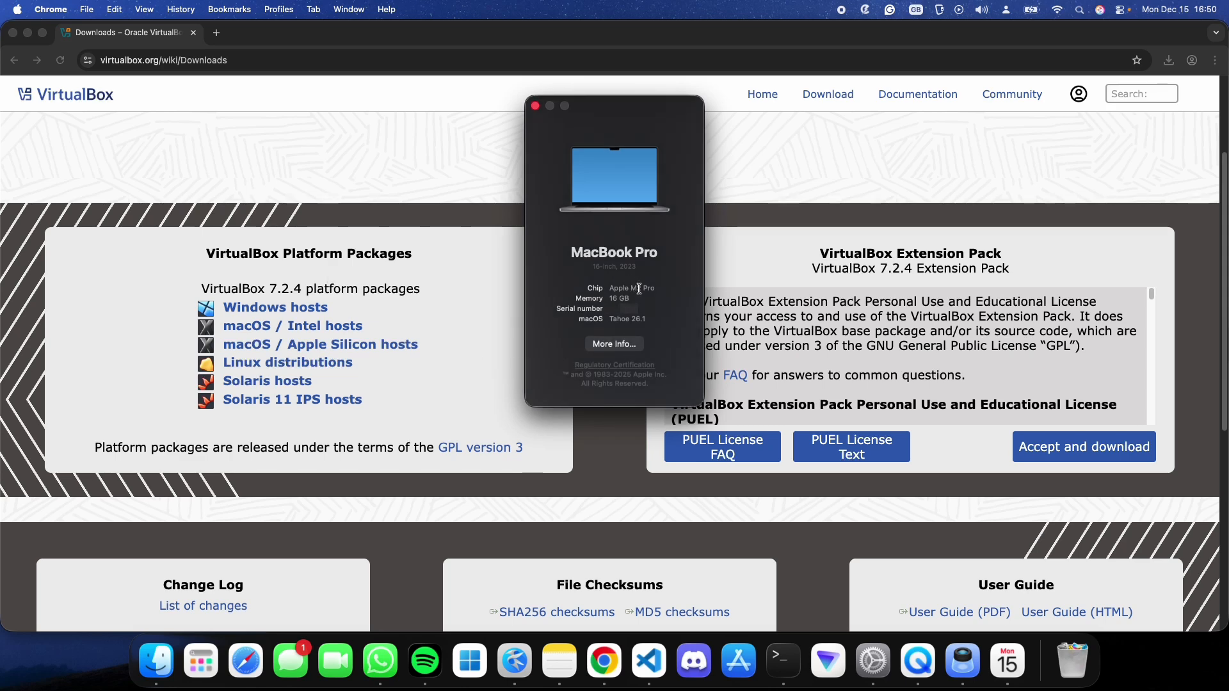
triple_click(648, 288)
click(626, 288)
triple_click(629, 288)
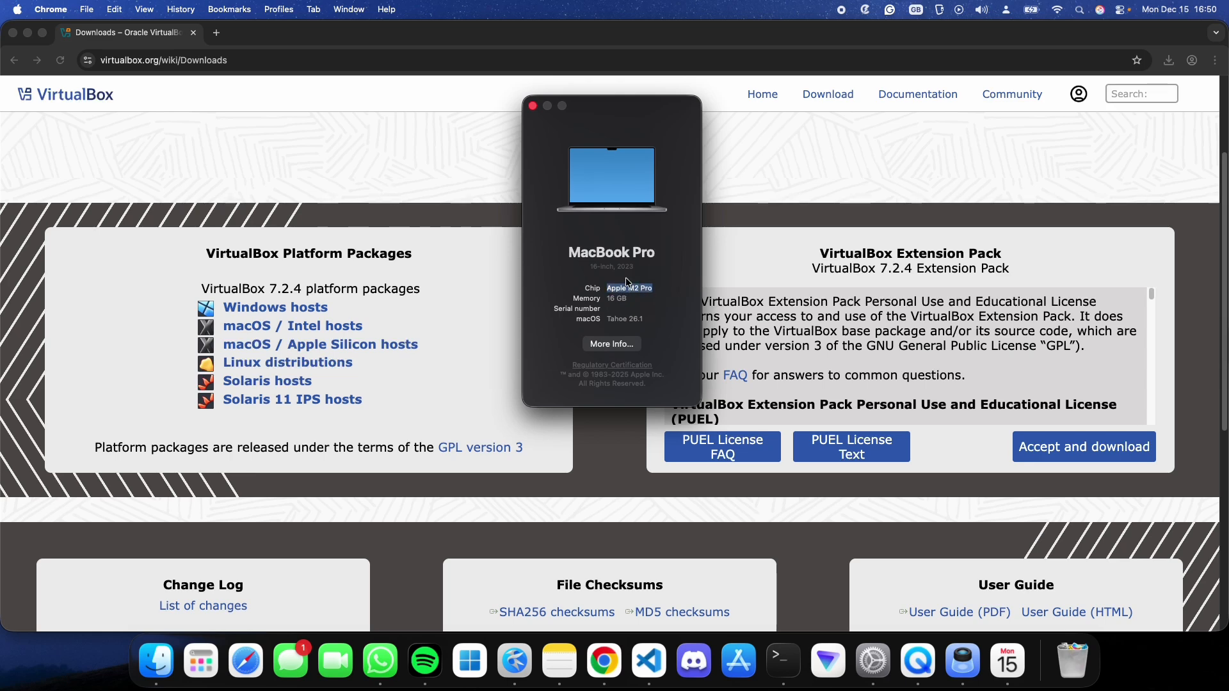
click(531, 107)
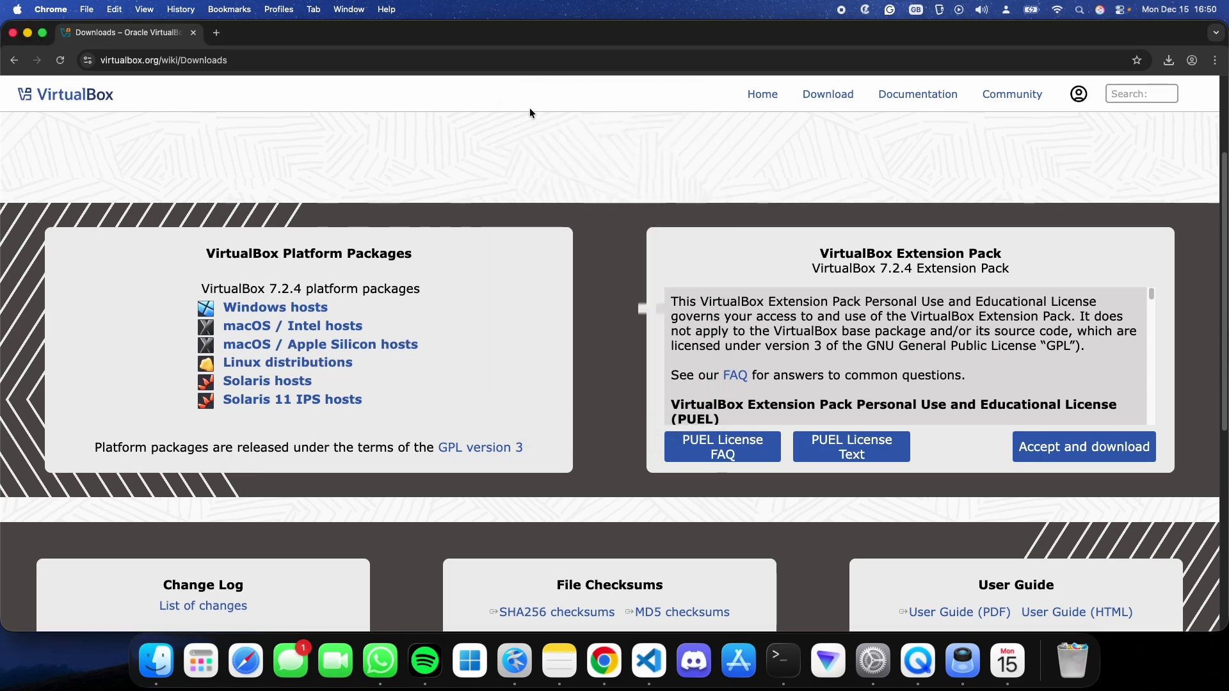
click(319, 345)
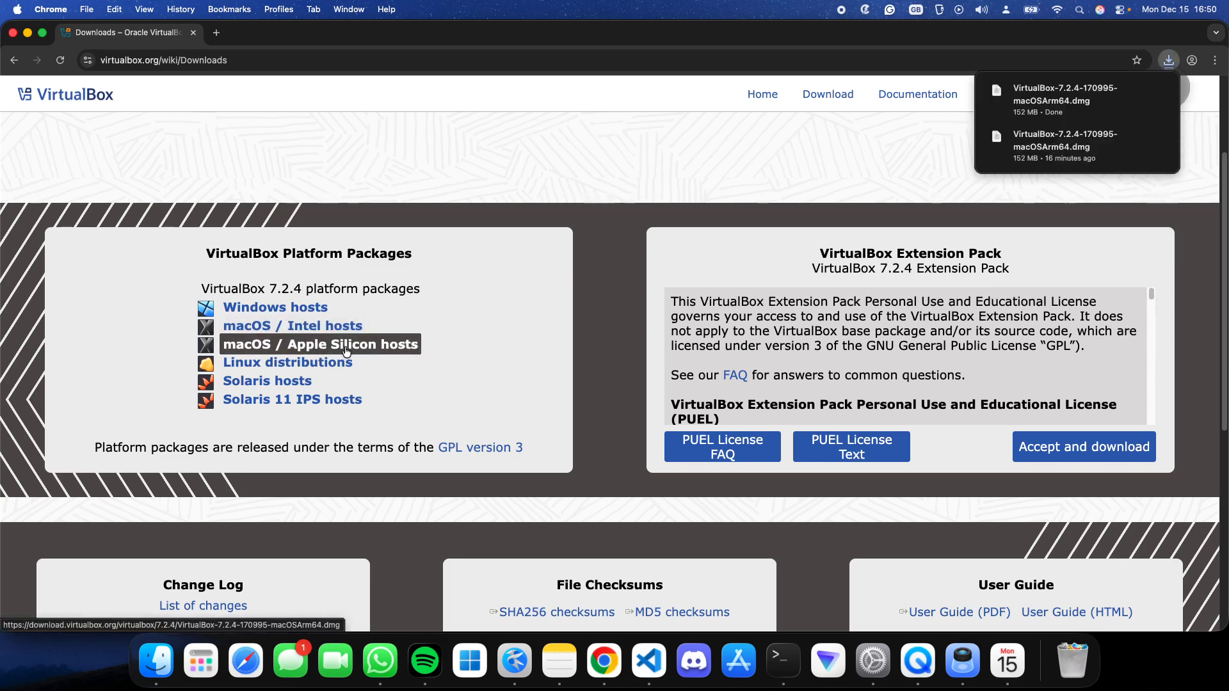
- Open kali.org in a new tab and go to the Installer Images section of its download page
click(217, 32)
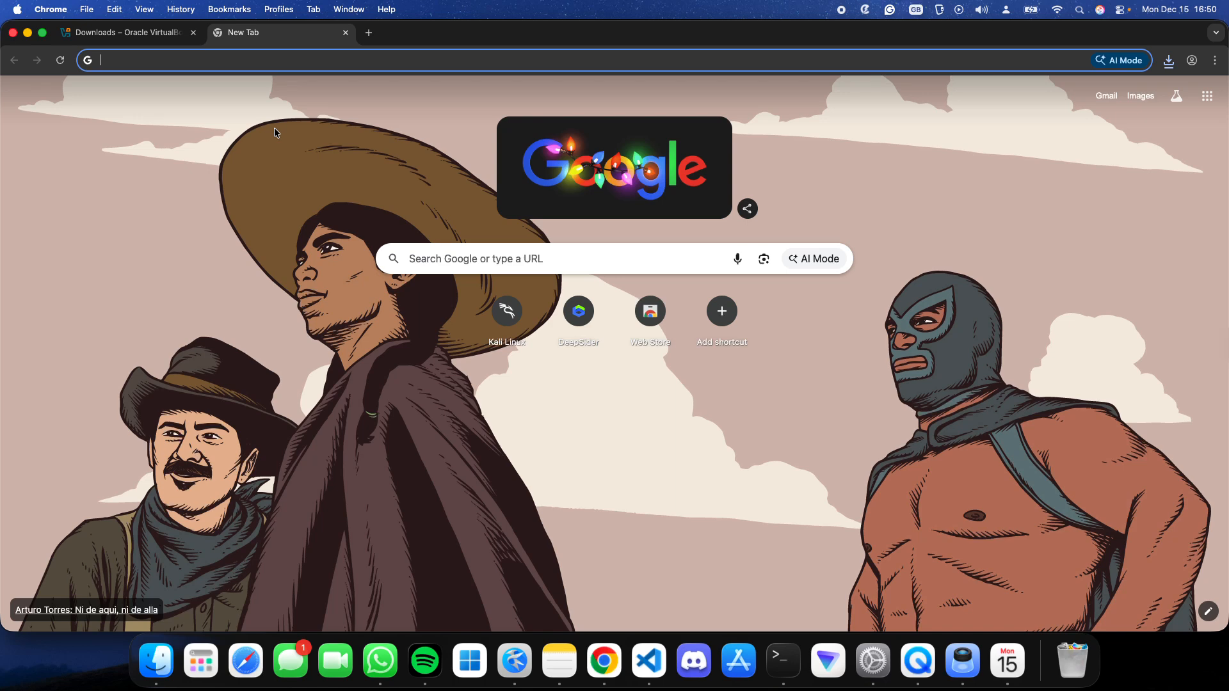
text(kali.or)
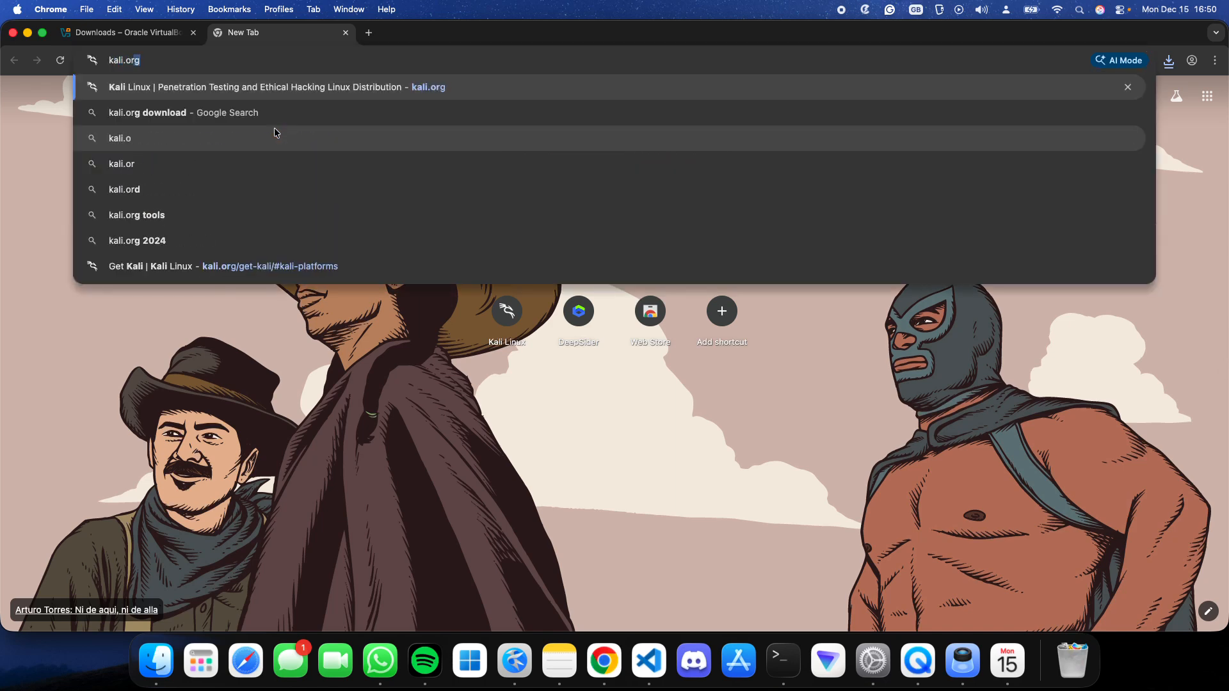
key(Return)
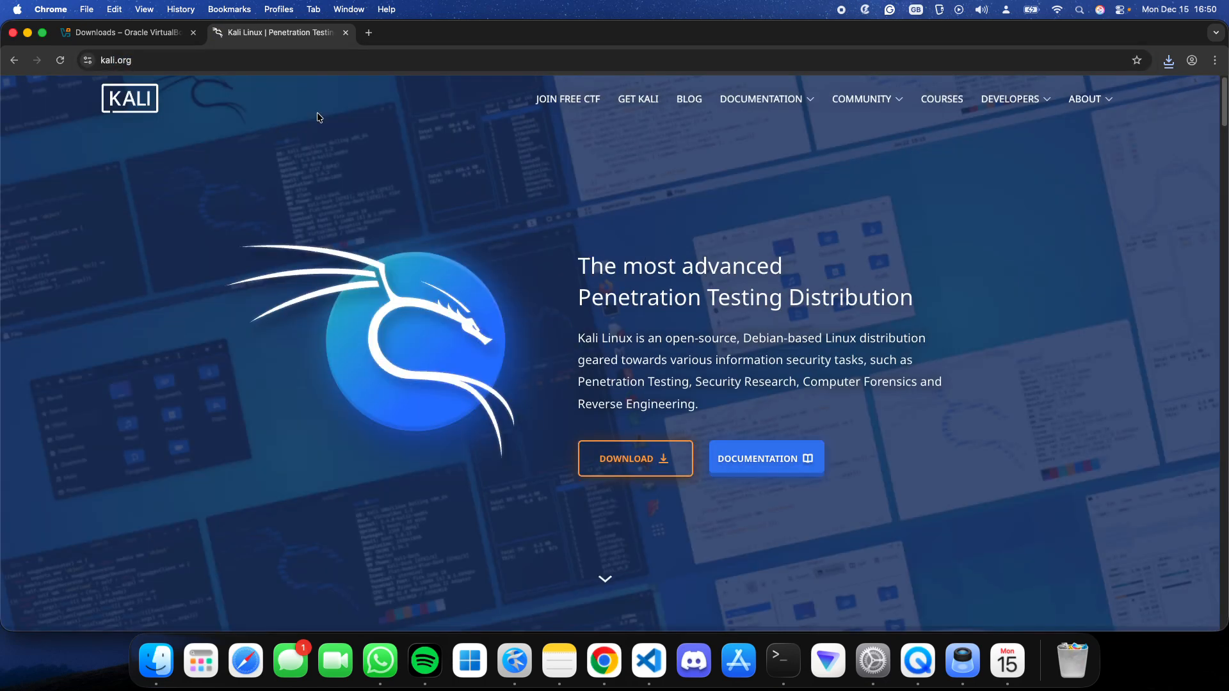
click(612, 461)
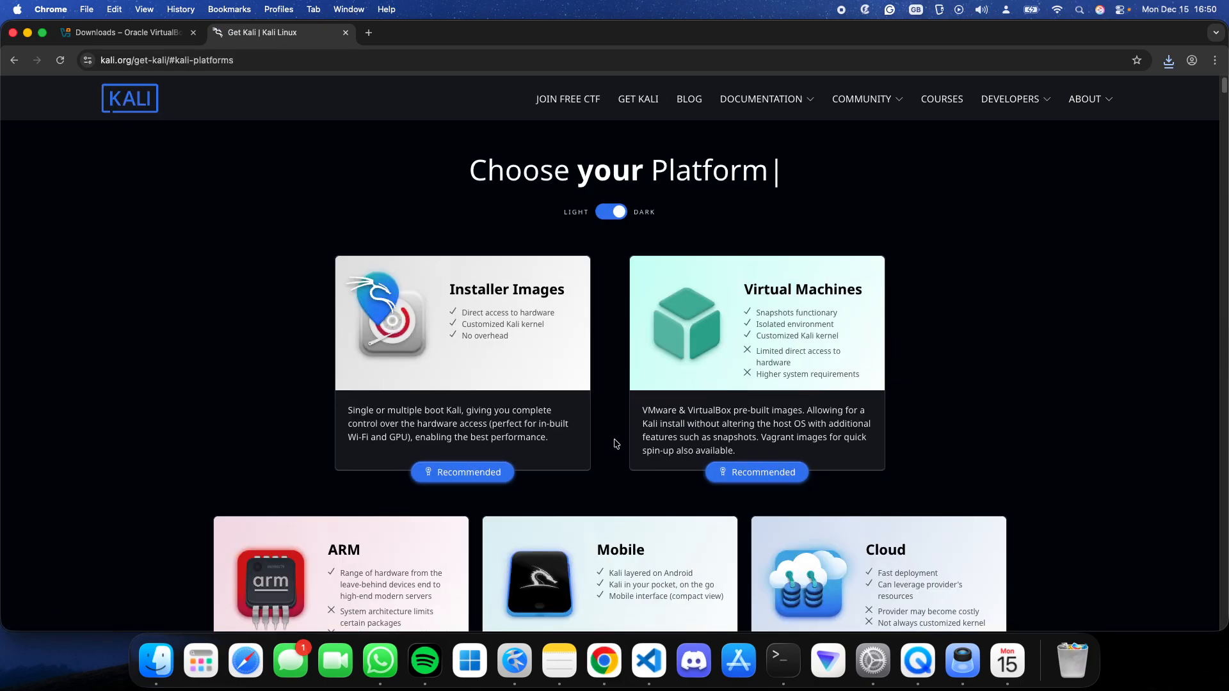
click(489, 346)
- Compare the x86_64 and Apple Silicon (ARM64) installer images for Kali Linux 2025.4, leaving Apple Silicon (ARM64) selected
scroll(617, 278, down, 3)
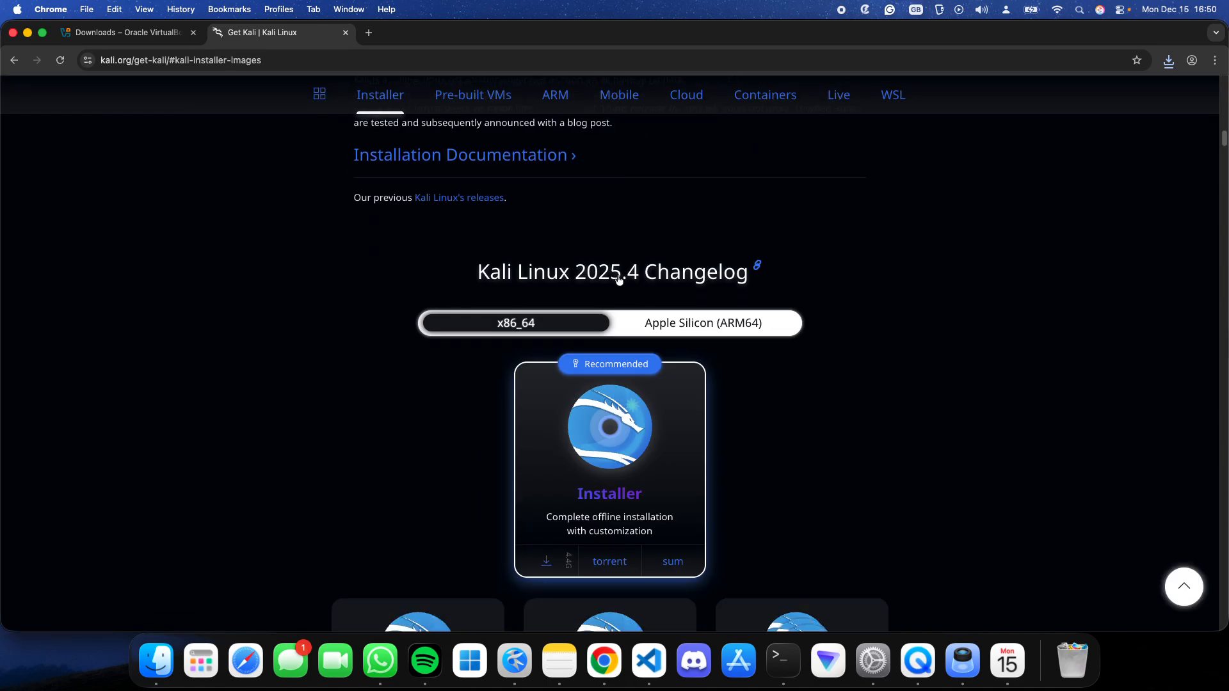
scroll(619, 279, down, 3)
scroll(787, 285, up, 3)
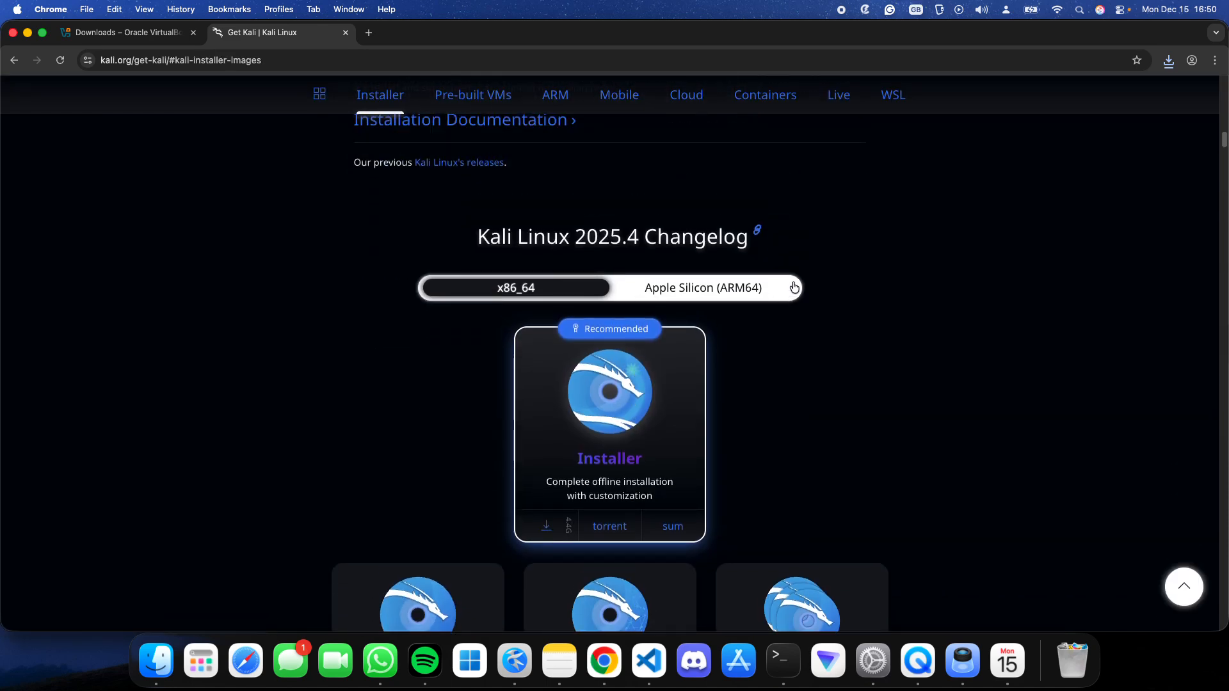
click(662, 294)
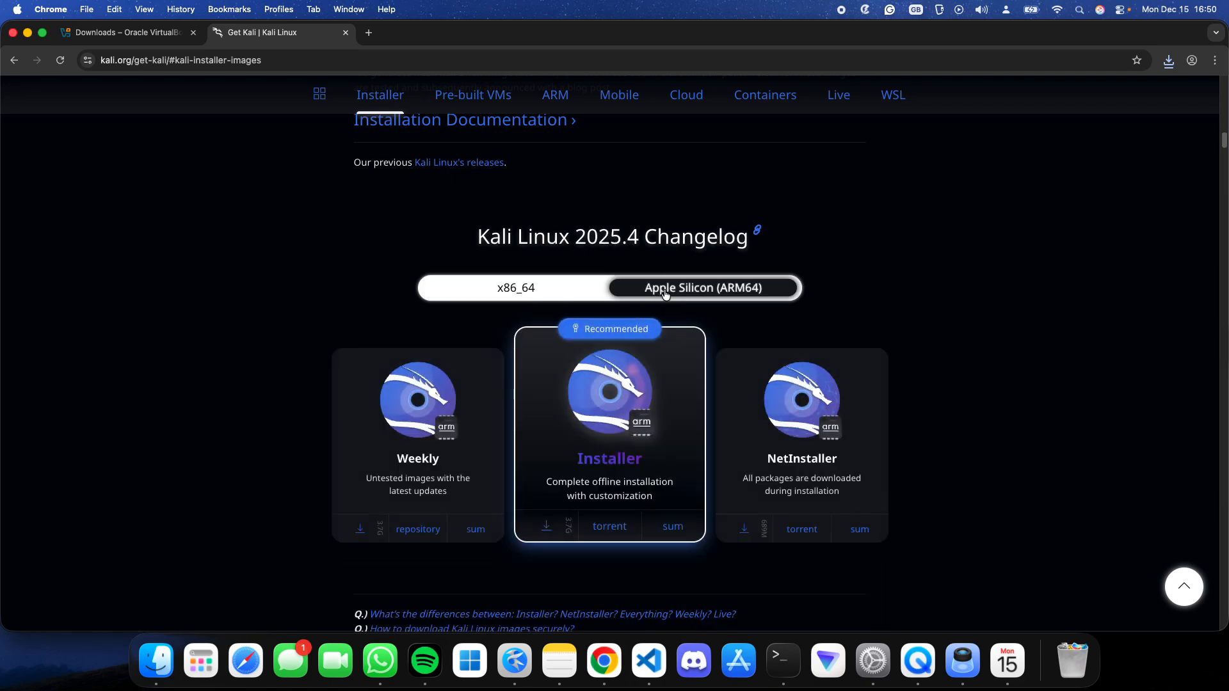
click(509, 294)
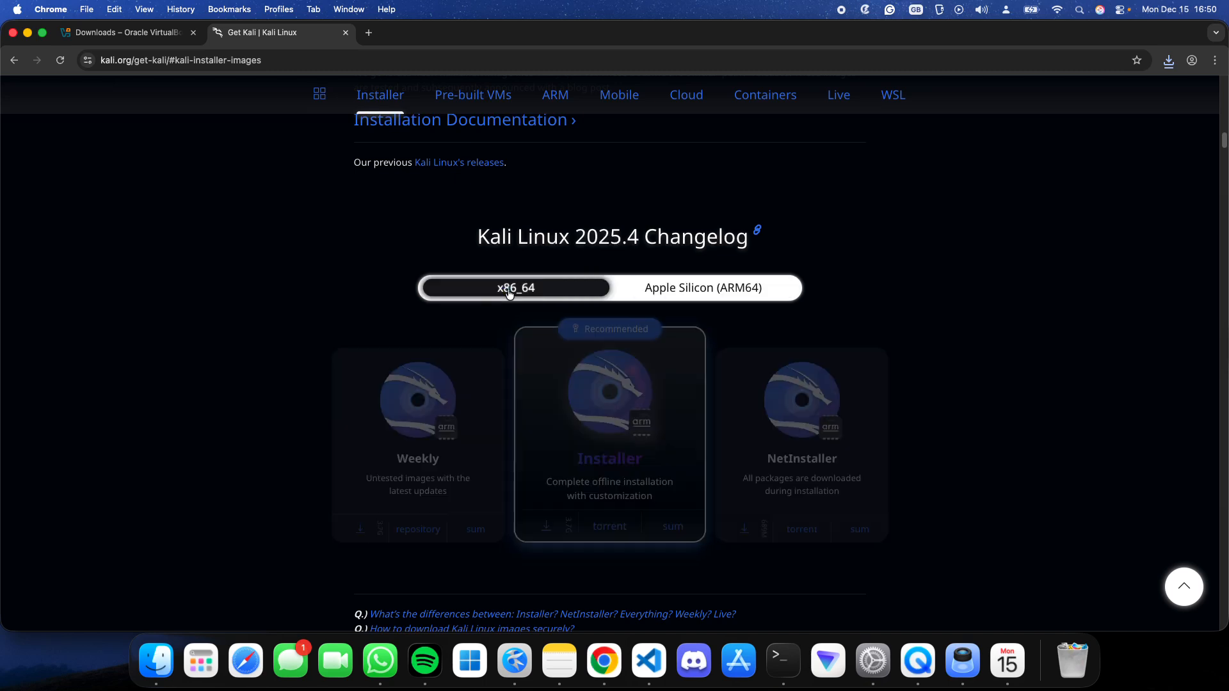
click(690, 294)
- Start downloading the recommended Apple Silicon Kali Installer image, and cancel that download from the recent download history
click(602, 420)
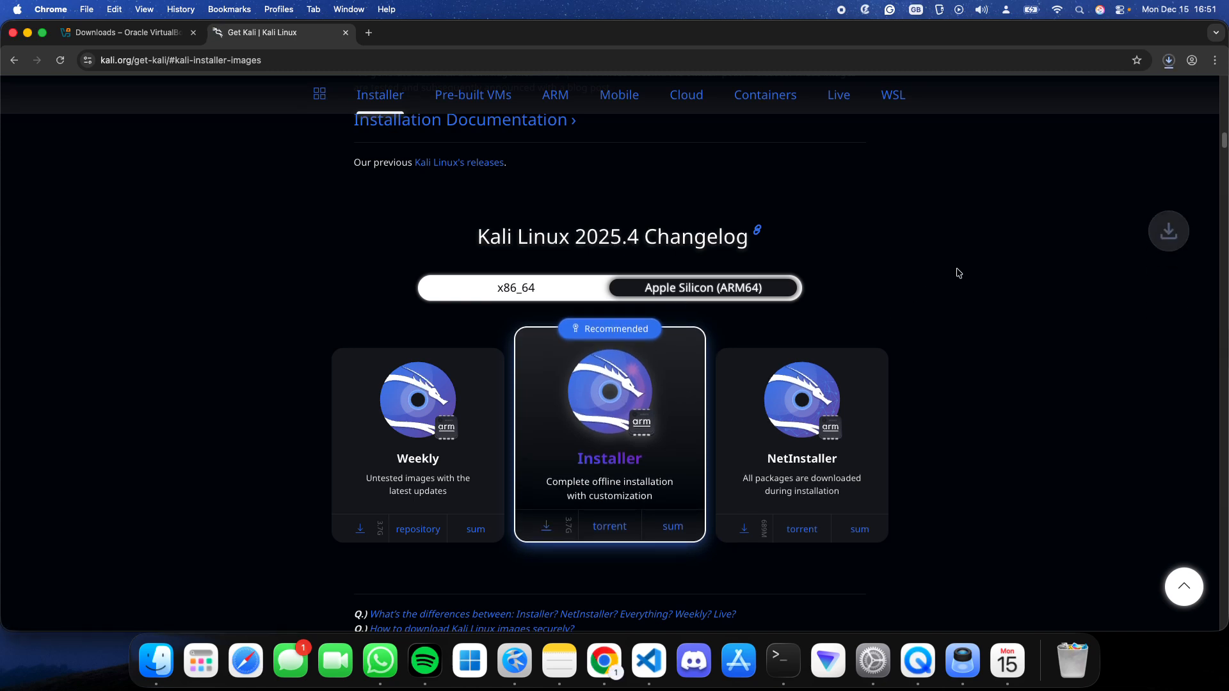
click(1169, 60)
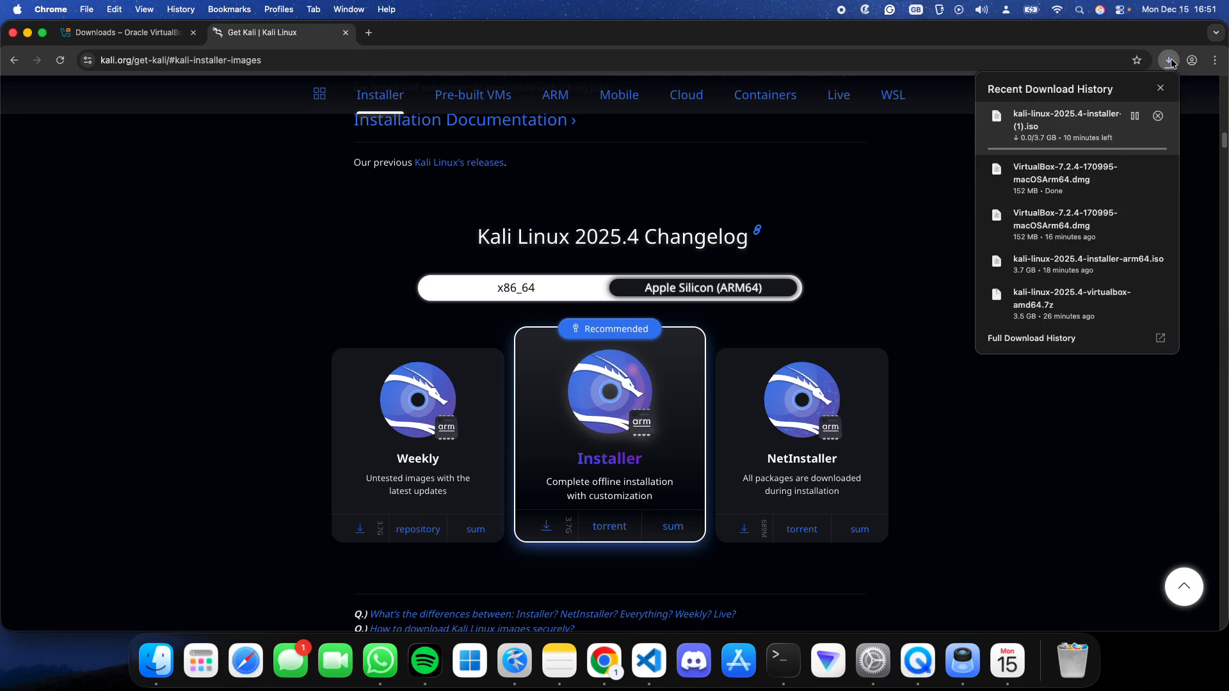
mouse_move(1056, 137)
click(1157, 118)
click(958, 204)
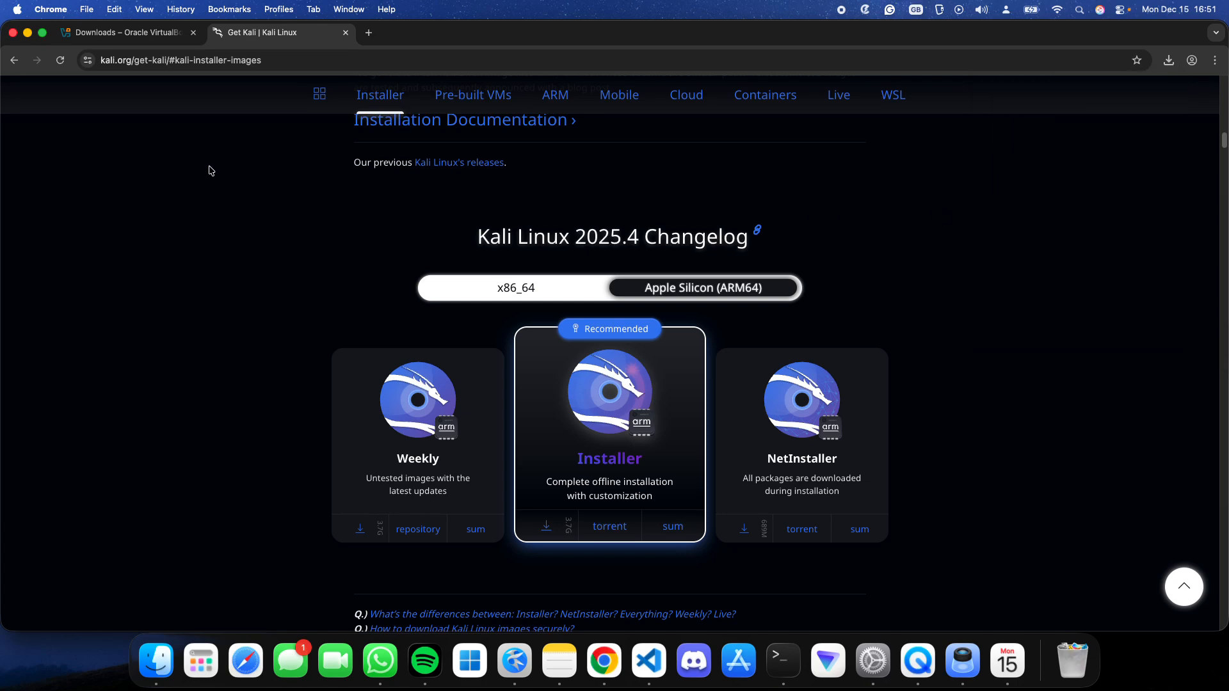
- Minimise the browser and locate the VirtualBox disk image and the Kali ISO in Finder's Downloads folder
click(28, 32)
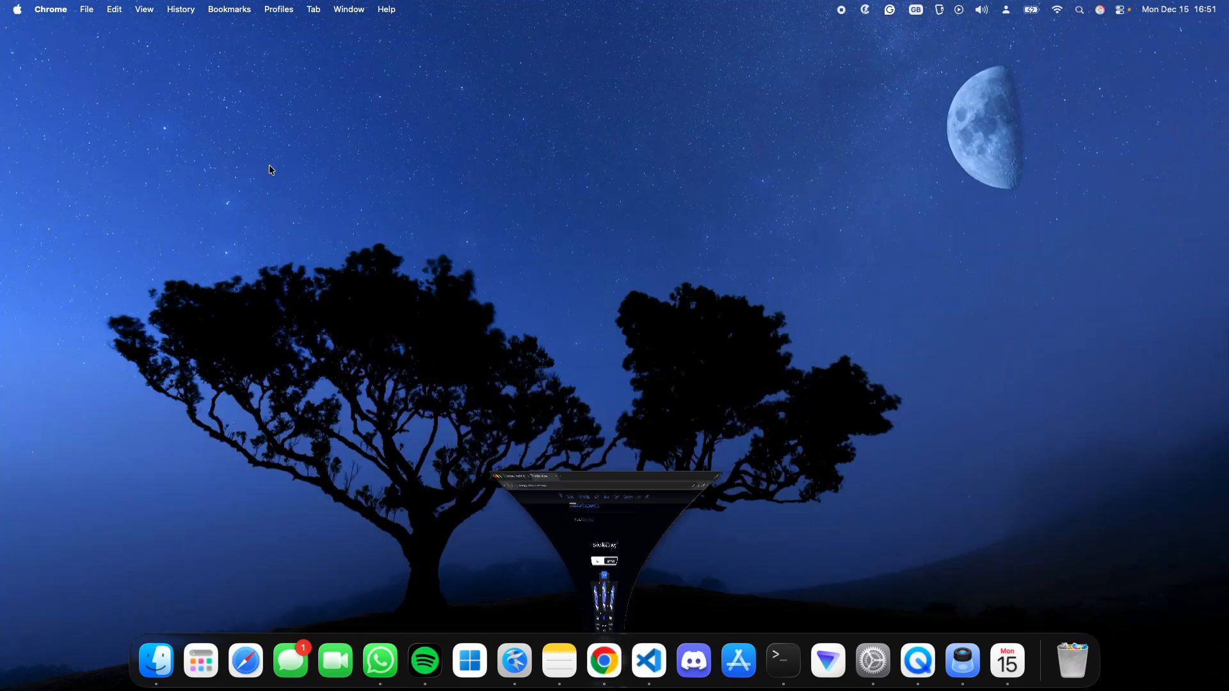
click(157, 659)
drag(613, 304, 615, 176)
click(635, 217)
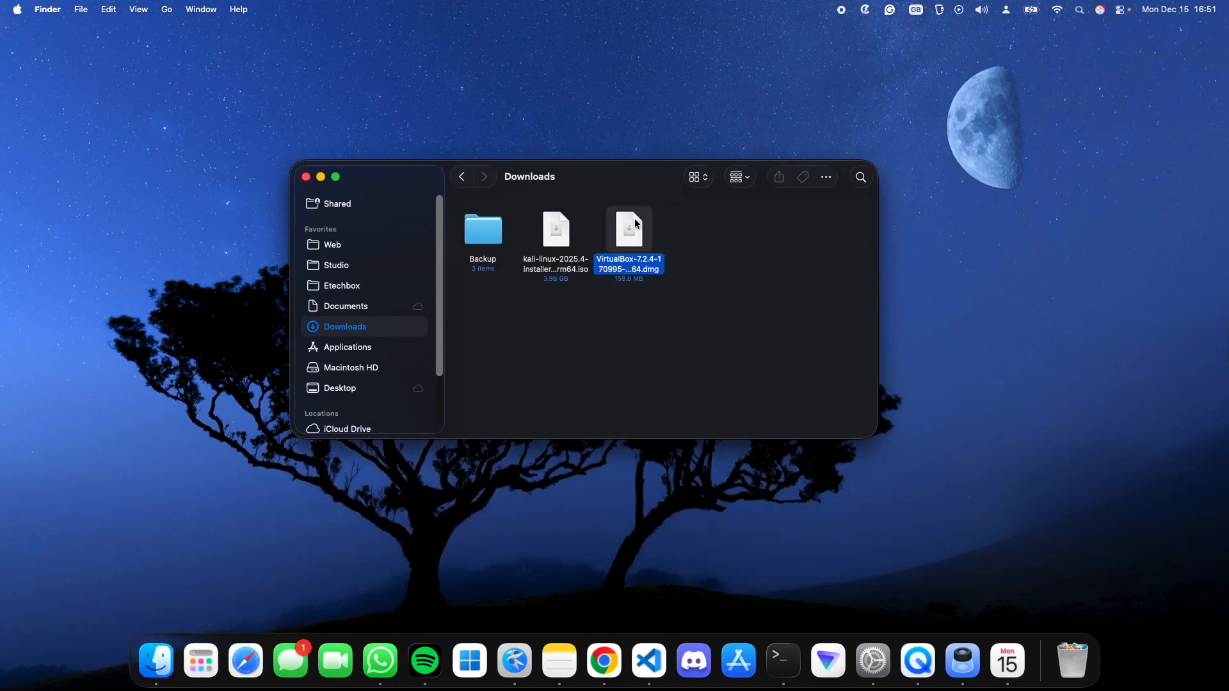
click(555, 241)
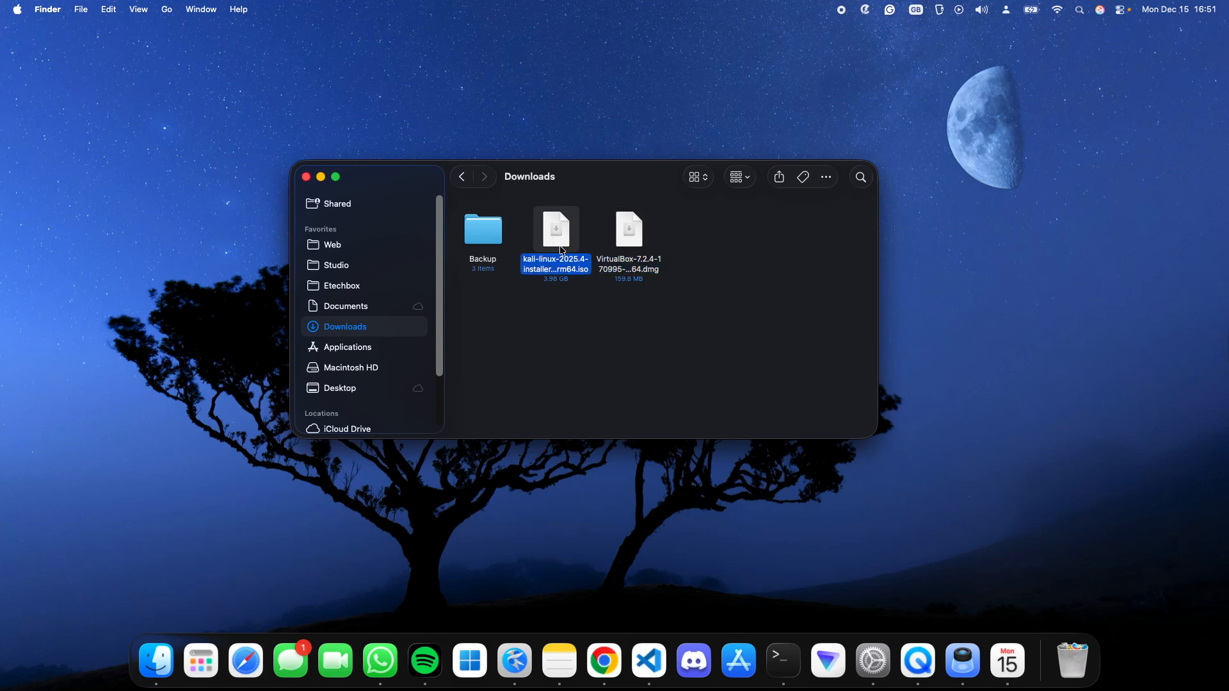
click(671, 340)
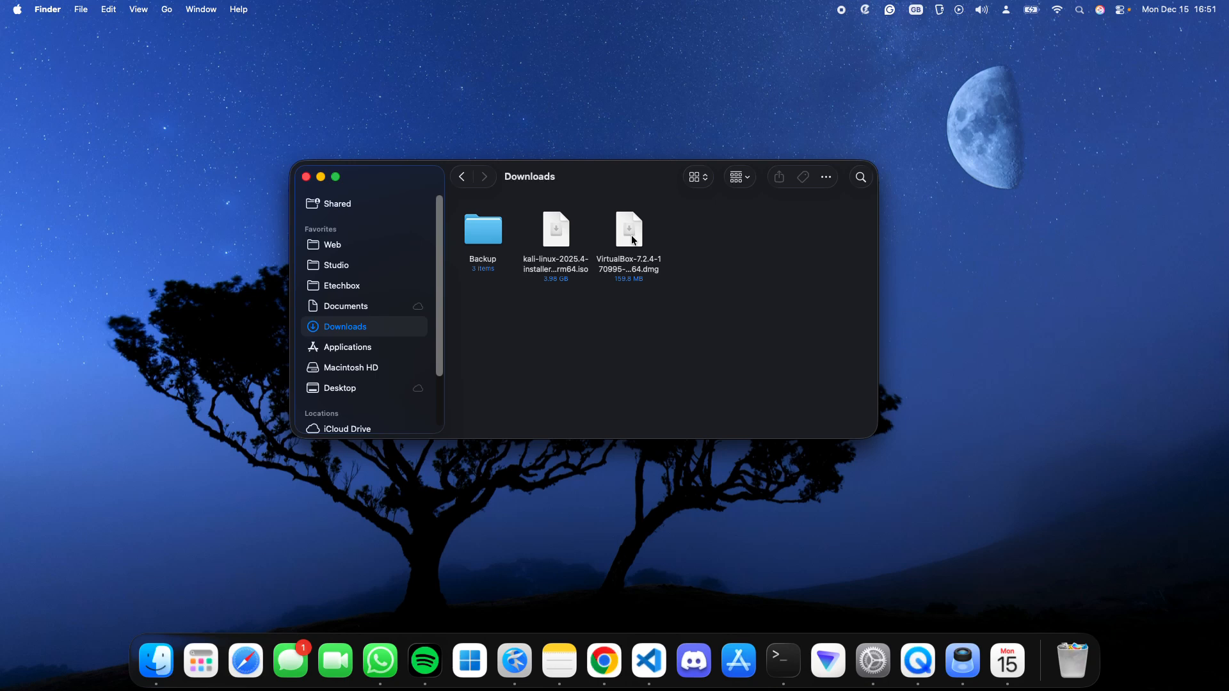
- Open the downloaded VirtualBox 7.2.4 disk image and launch the VirtualBox.pkg installer
click(632, 236)
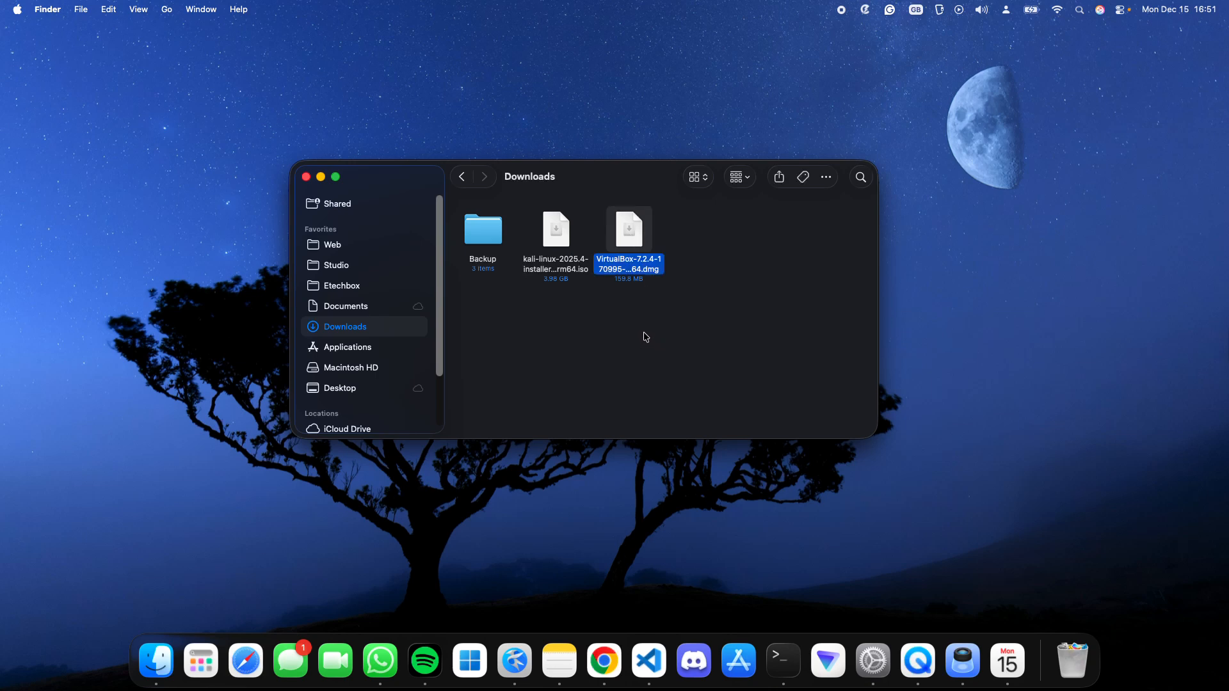
key(super+o)
click(282, 241)
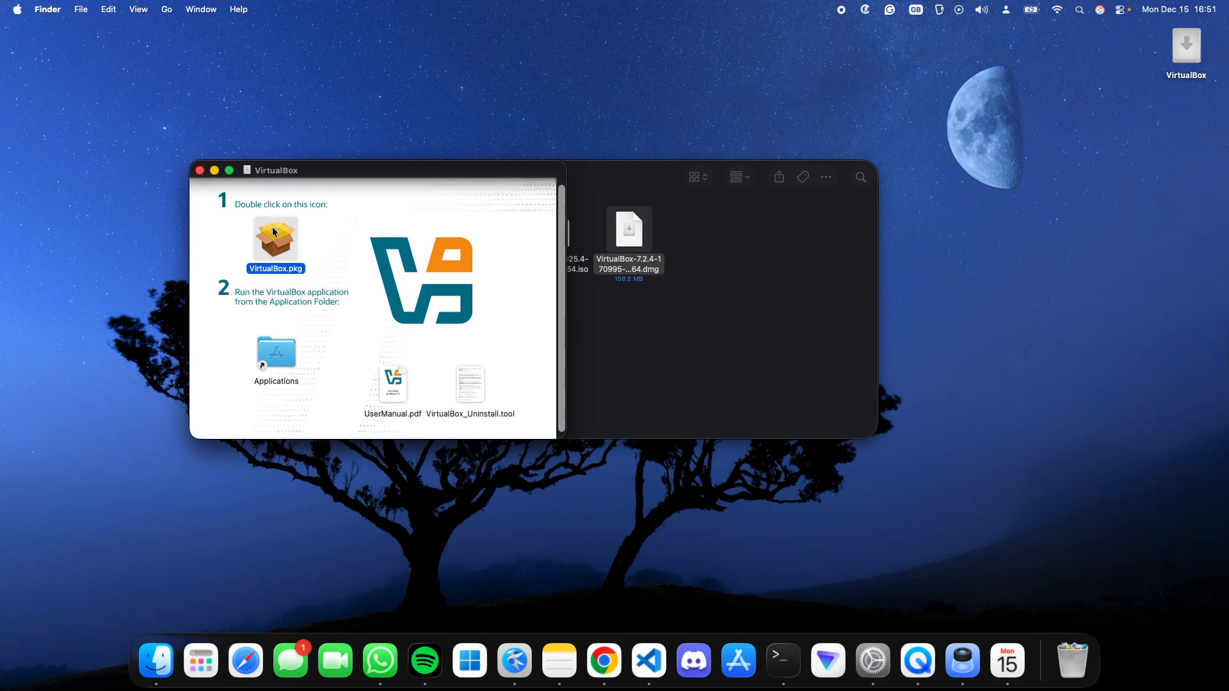
double_click(281, 240)
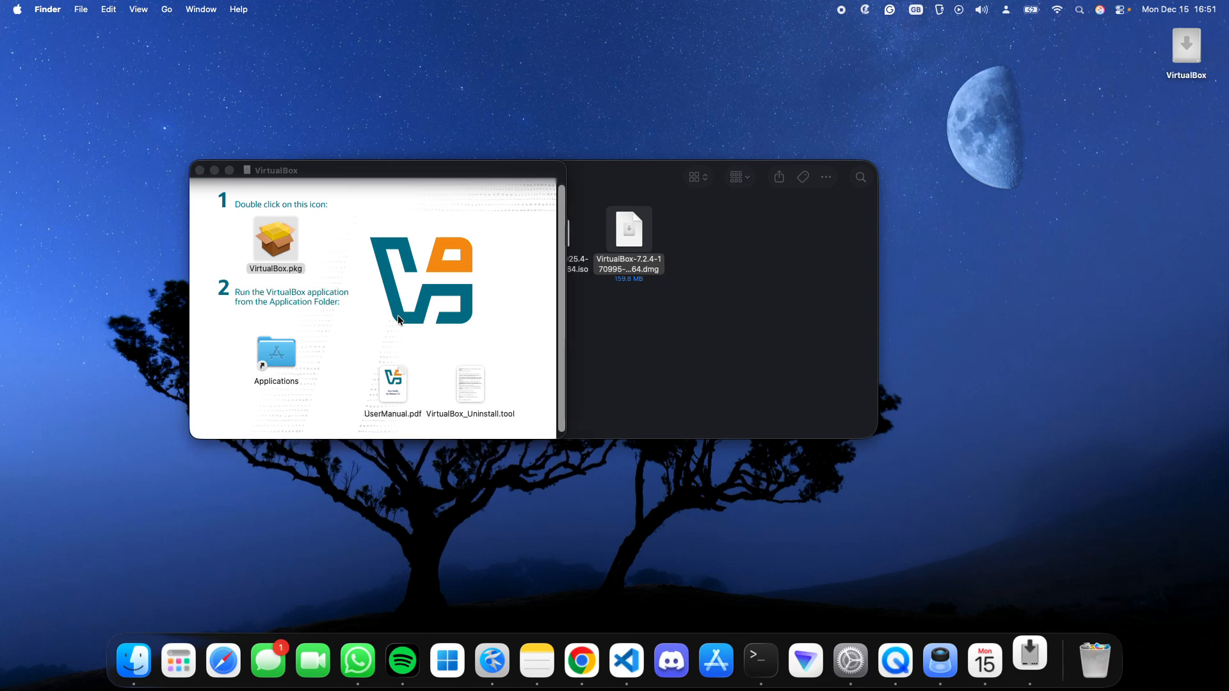
- Install Oracle VirtualBox for all users of this computer, authorising the installation with the account password
click(777, 425)
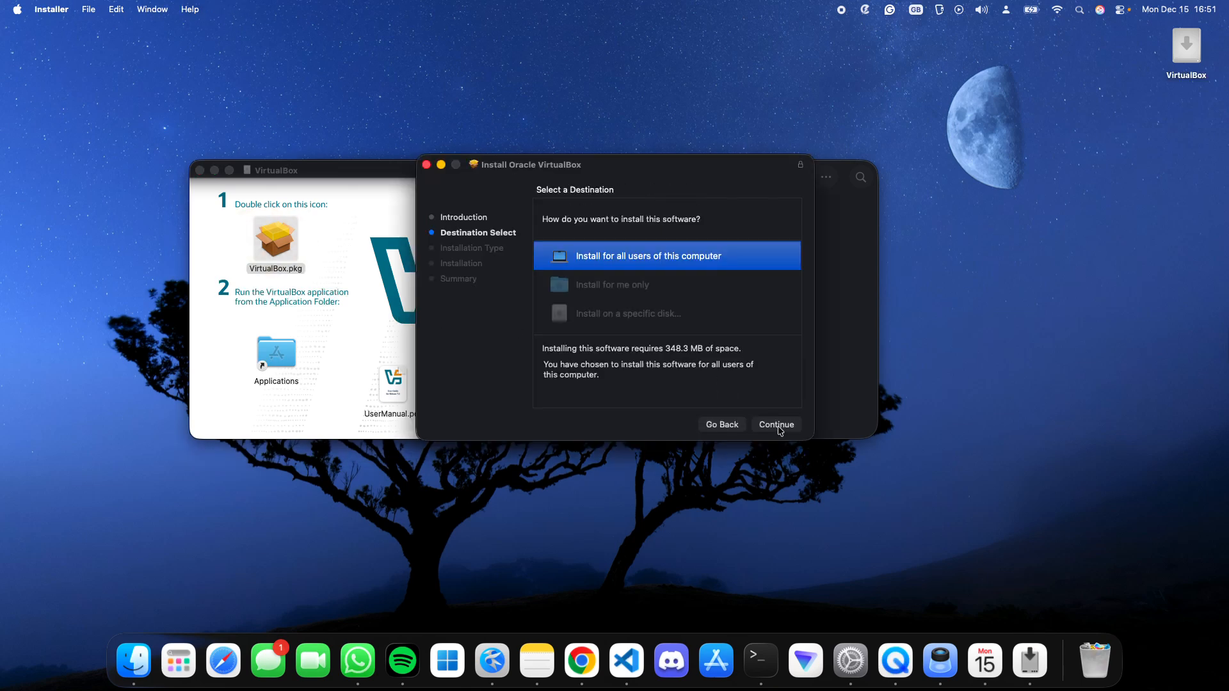
click(777, 425)
click(779, 425)
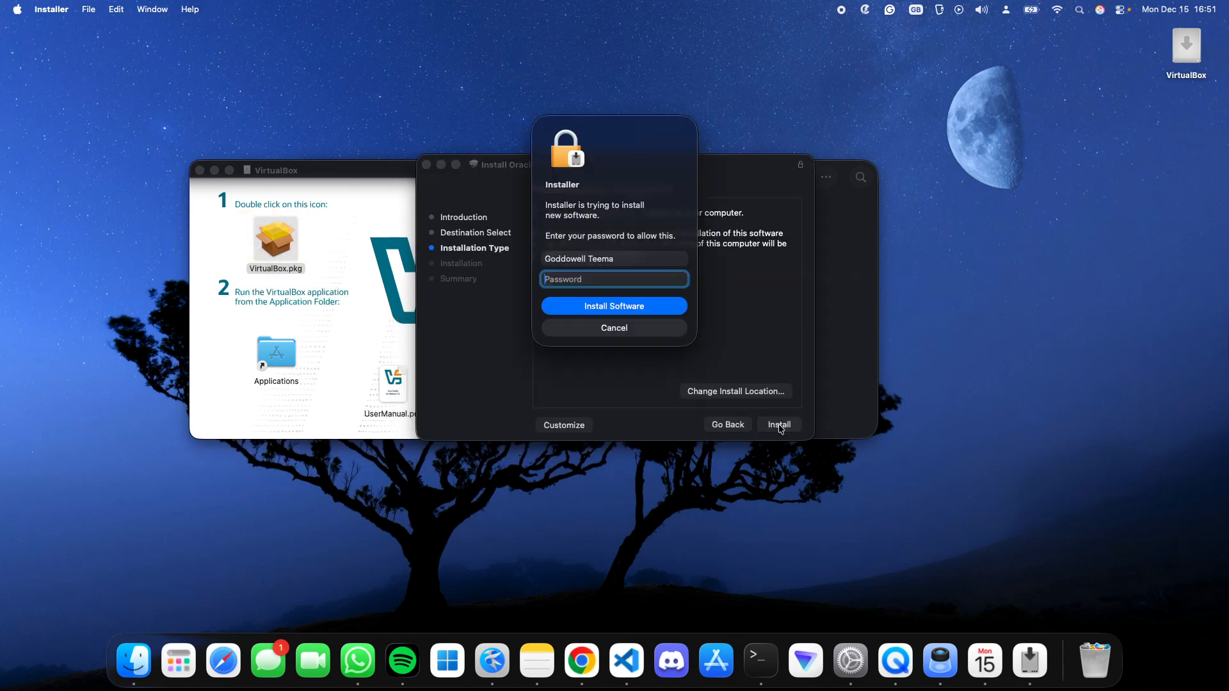
text(••••••••)
key(Return)
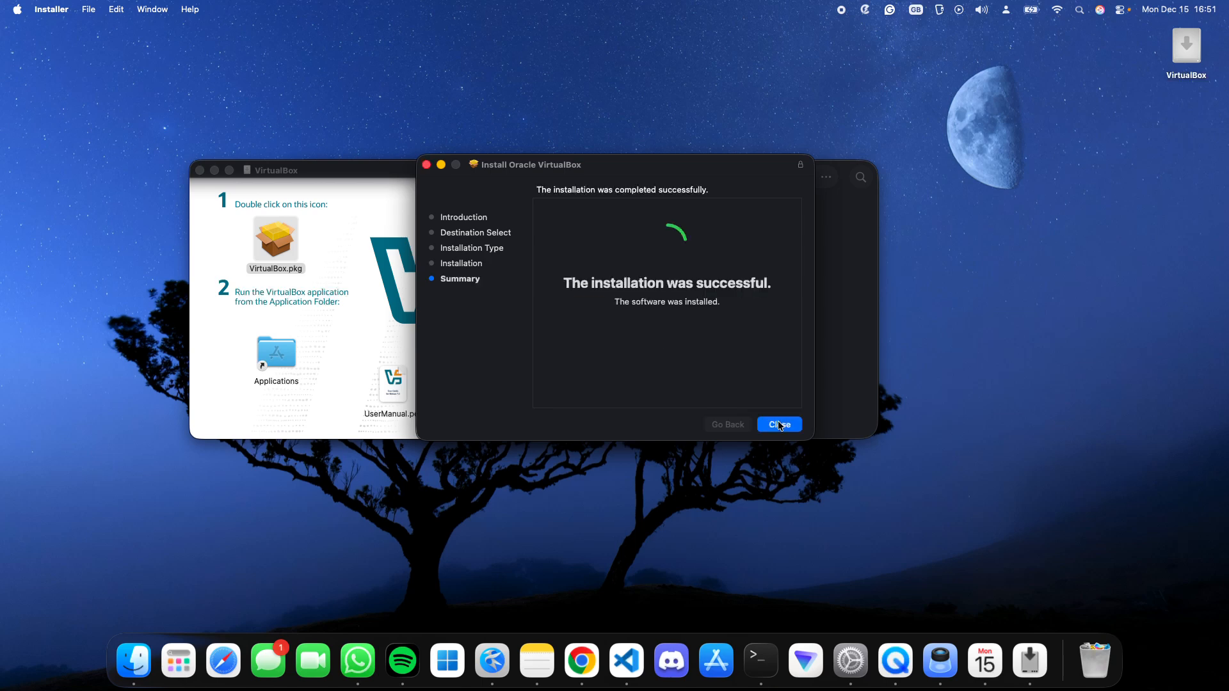
- Close the finished installer, move its disk image to the Trash, and minimise the Downloads window
click(778, 423)
click(595, 327)
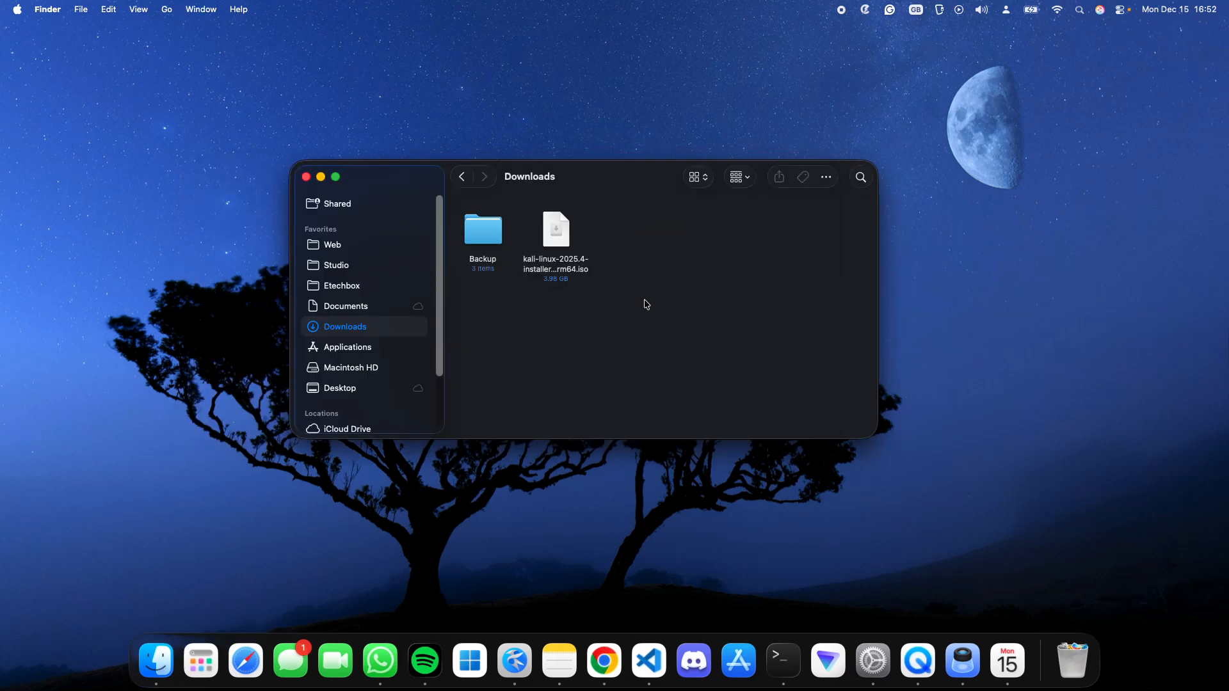
click(321, 177)
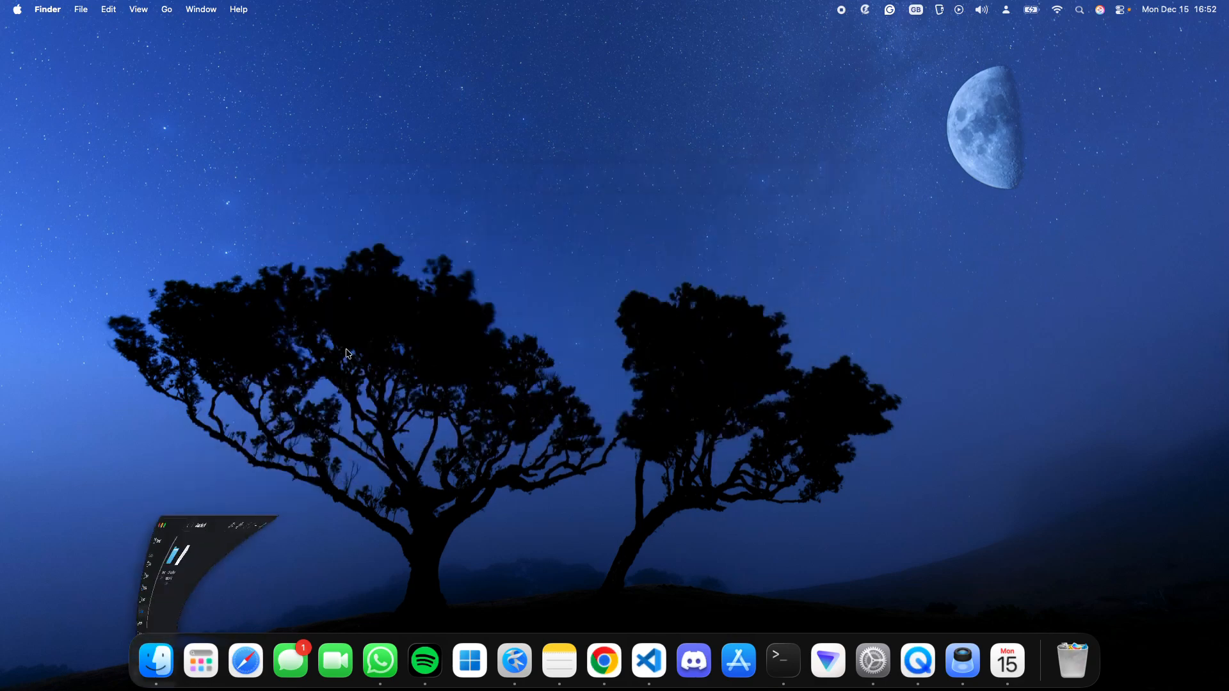
- Find VirtualBox among the installed applications and launch it
click(185, 669)
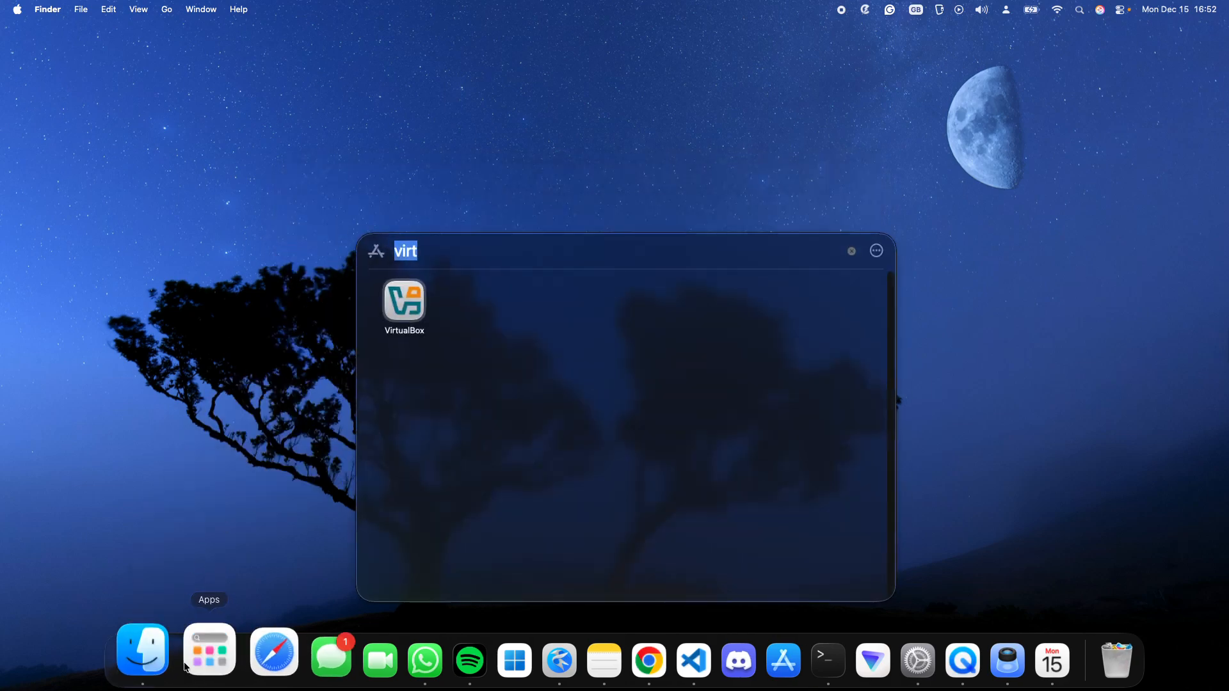
text(virtualBox)
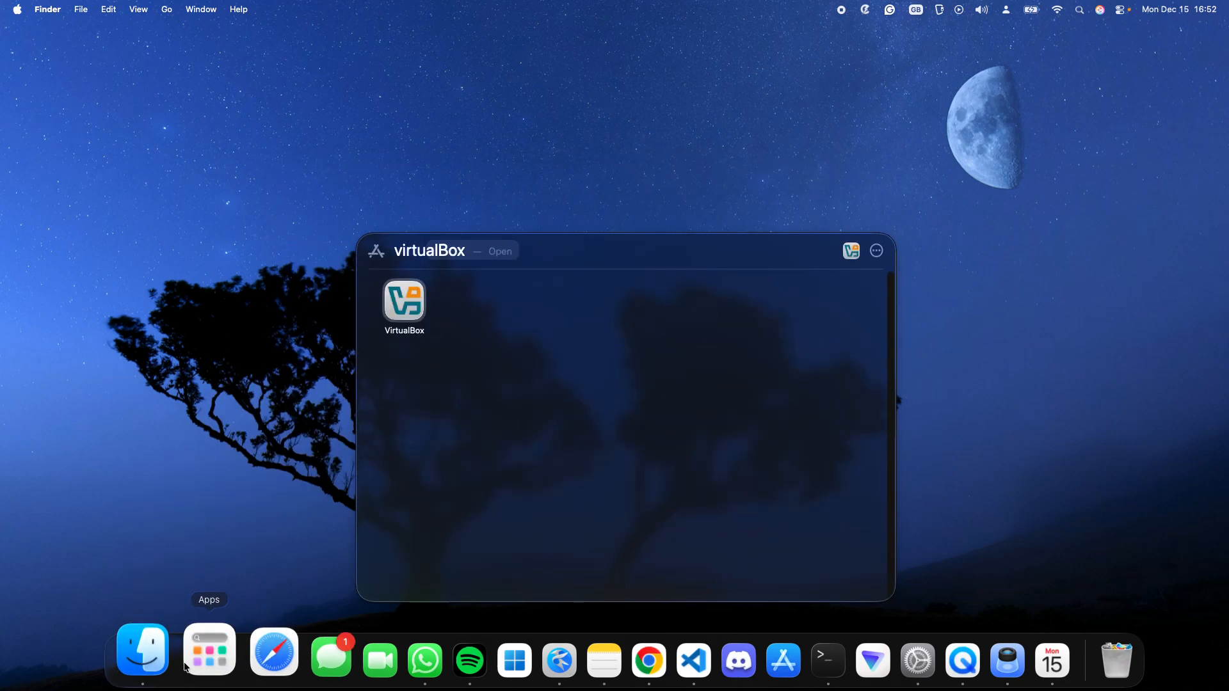
key(Return)
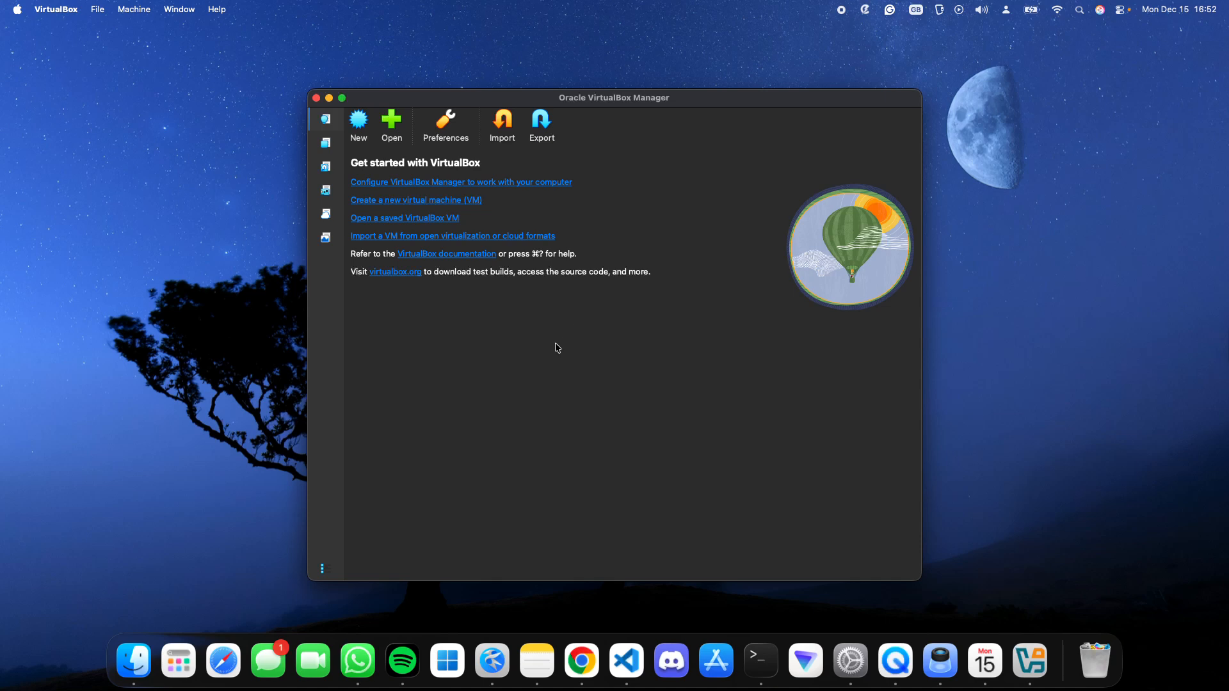
- Start a new virtual machine named Kali Linux 2026, keeping the default VM folder
click(367, 124)
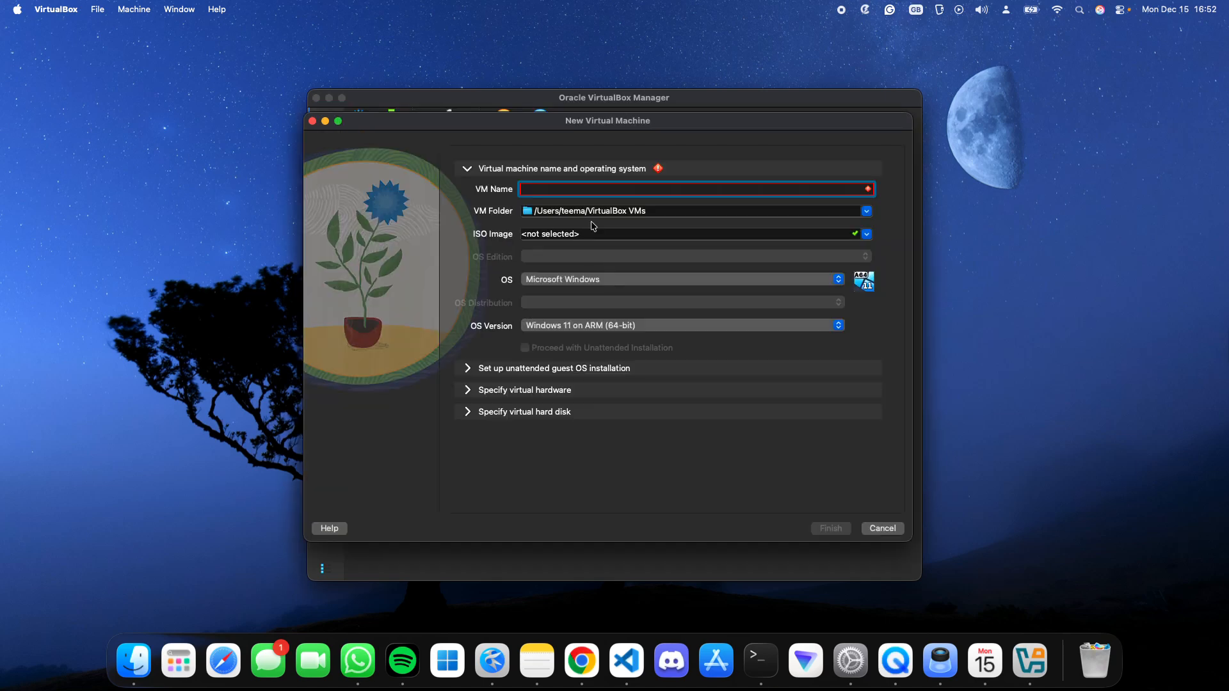
text(Kali Li)
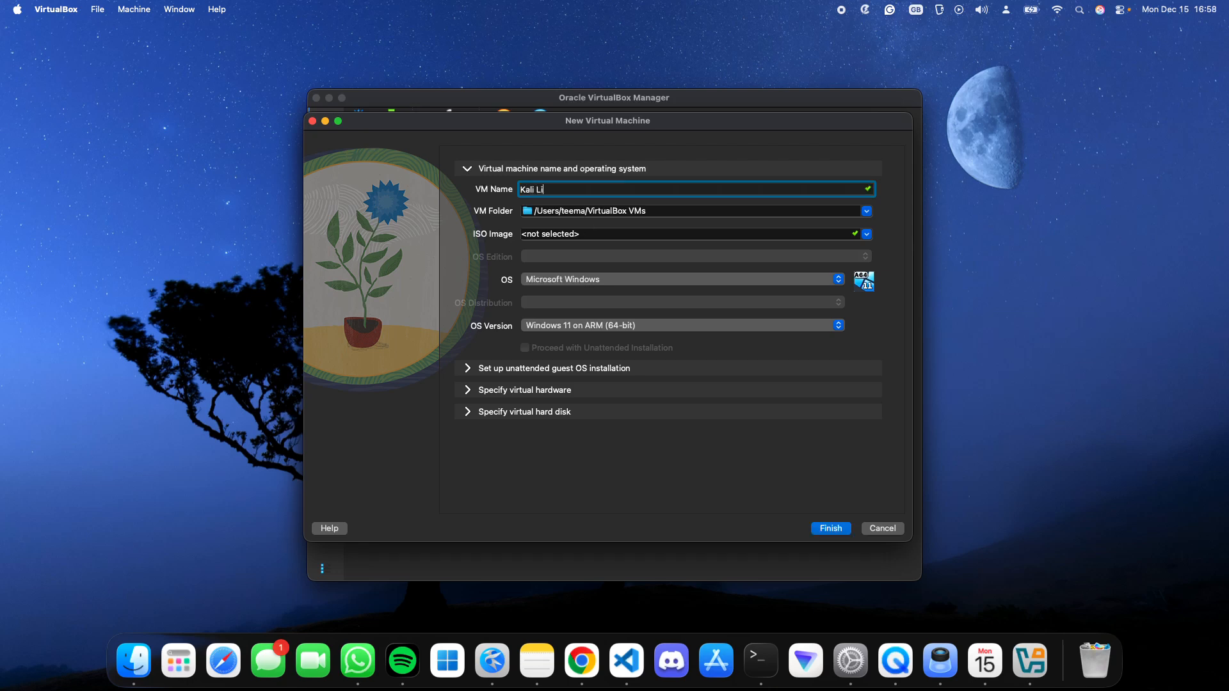
text(nux 20)
click(654, 211)
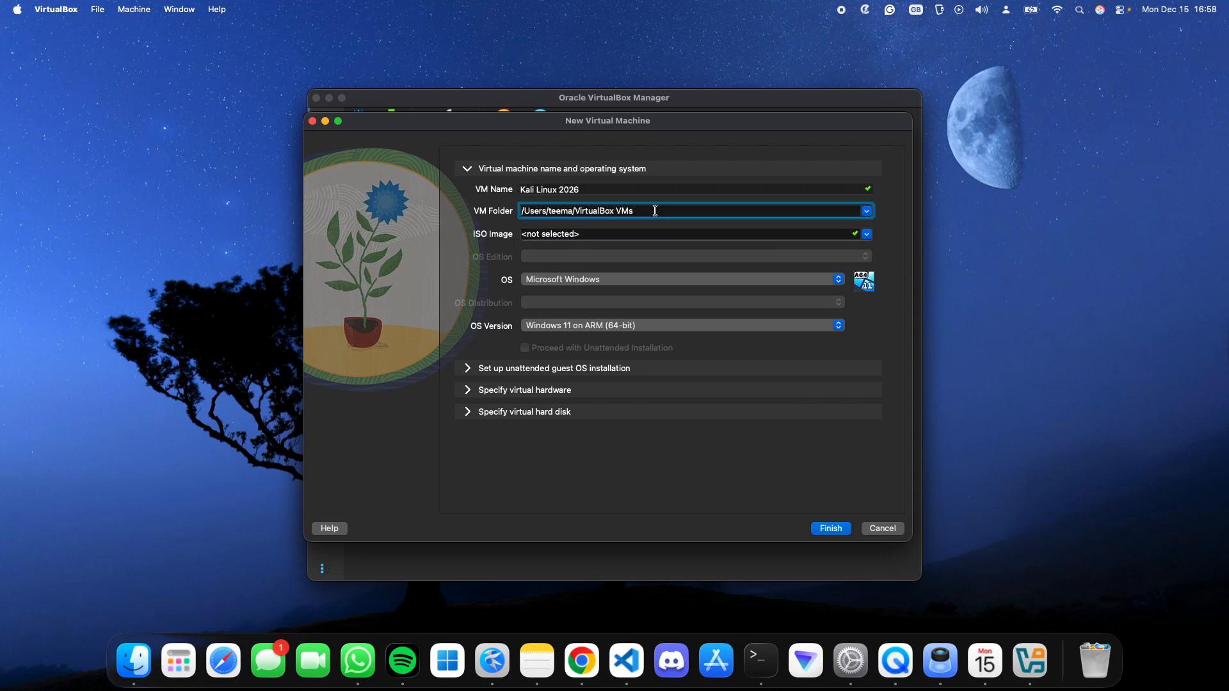
drag(654, 210, 504, 215)
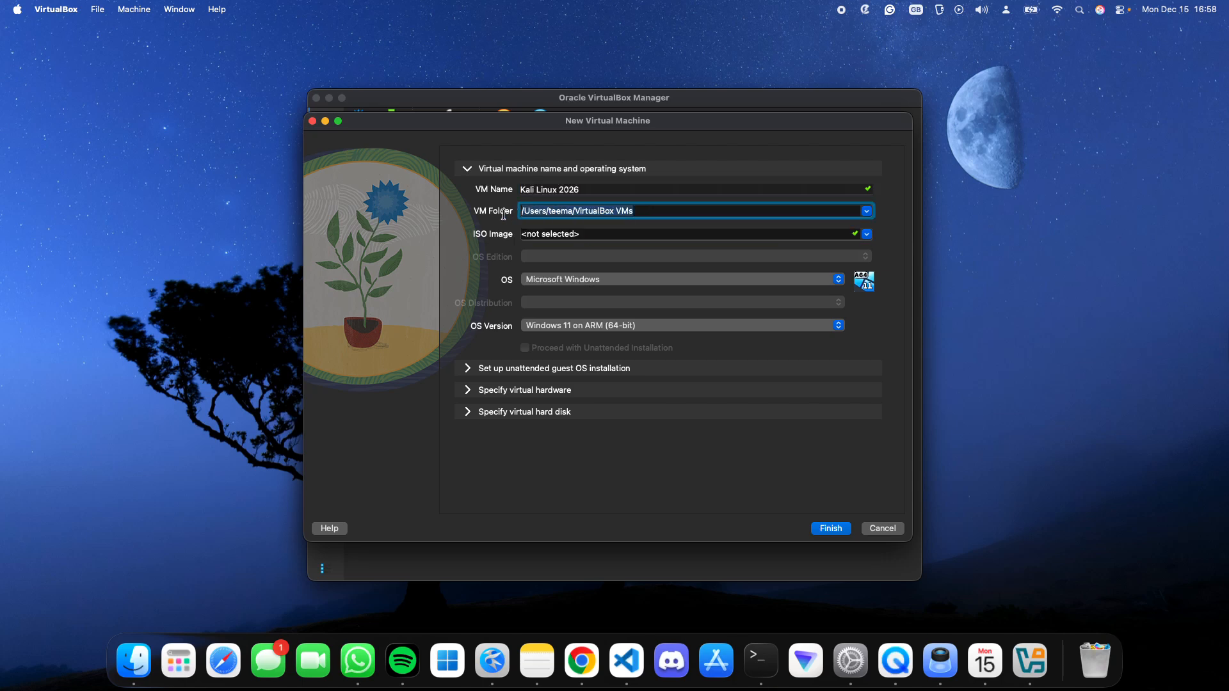
click(649, 210)
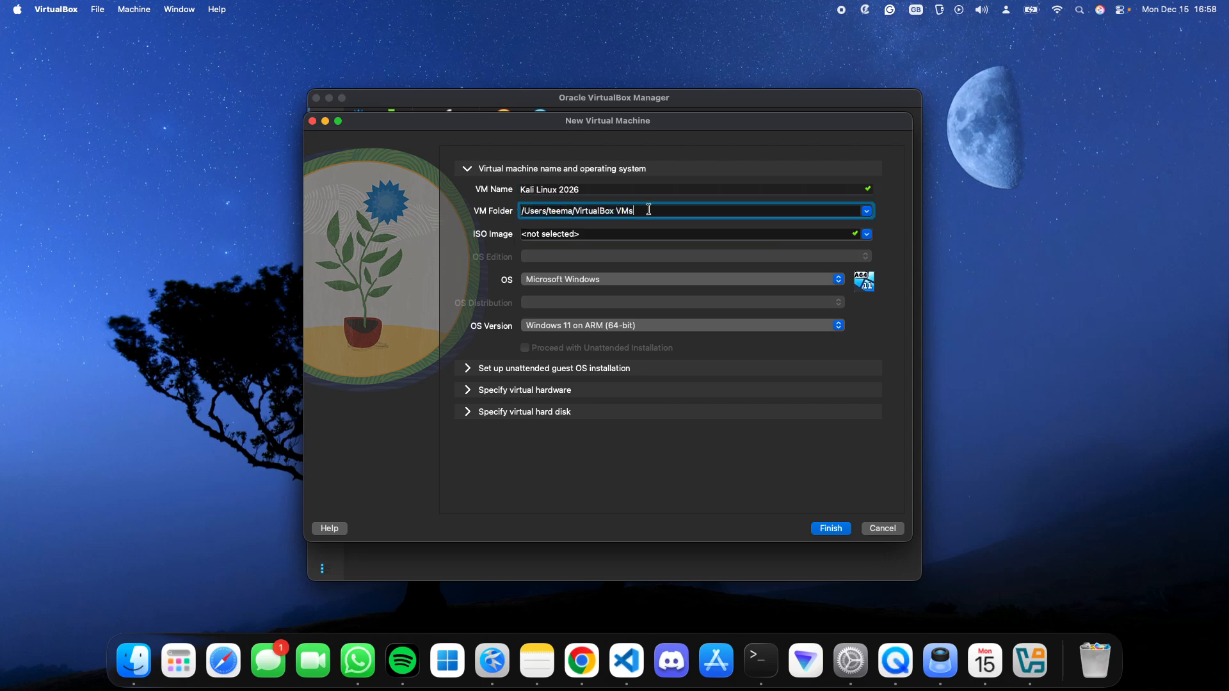
- Set the machine's operating system to Linux, its distribution to Debian and its version to Debian (ARM 64-bit)
click(559, 280)
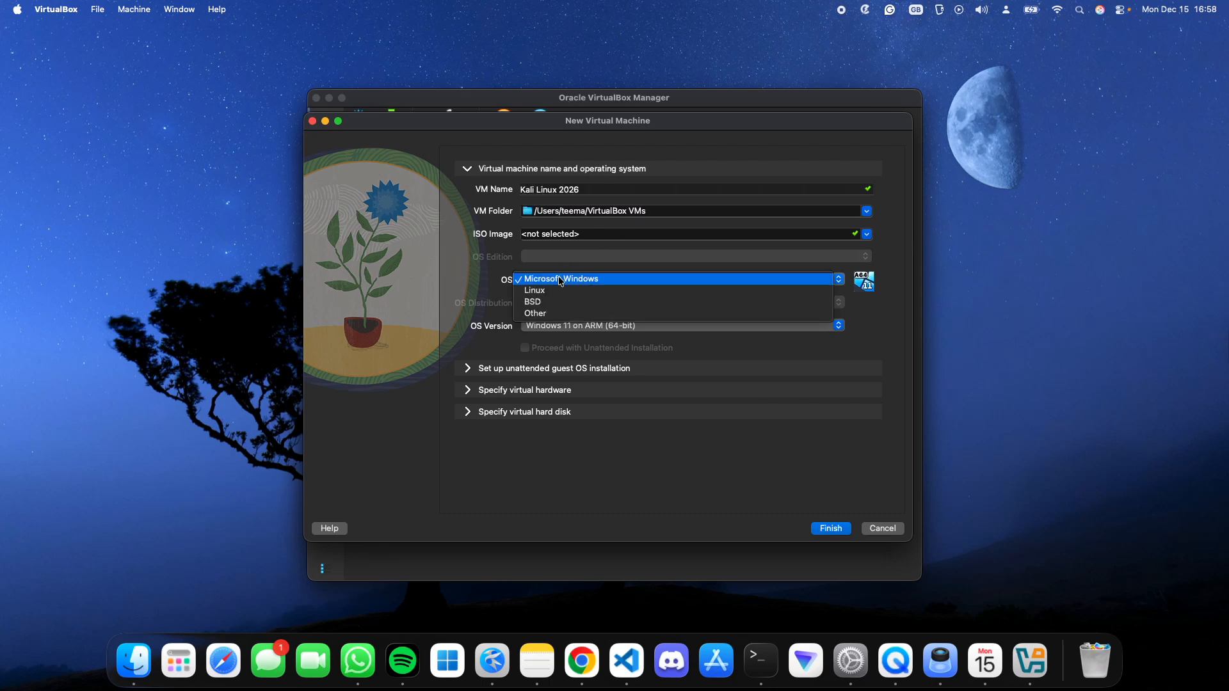
click(554, 293)
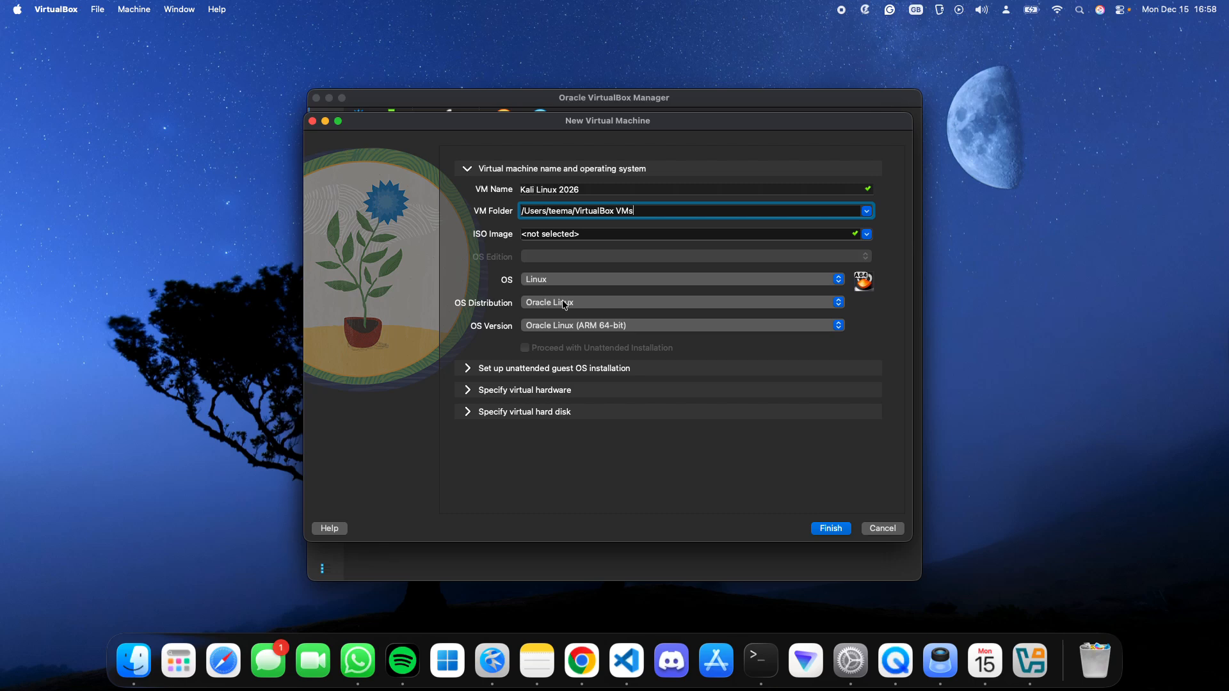
click(574, 303)
click(561, 282)
click(570, 329)
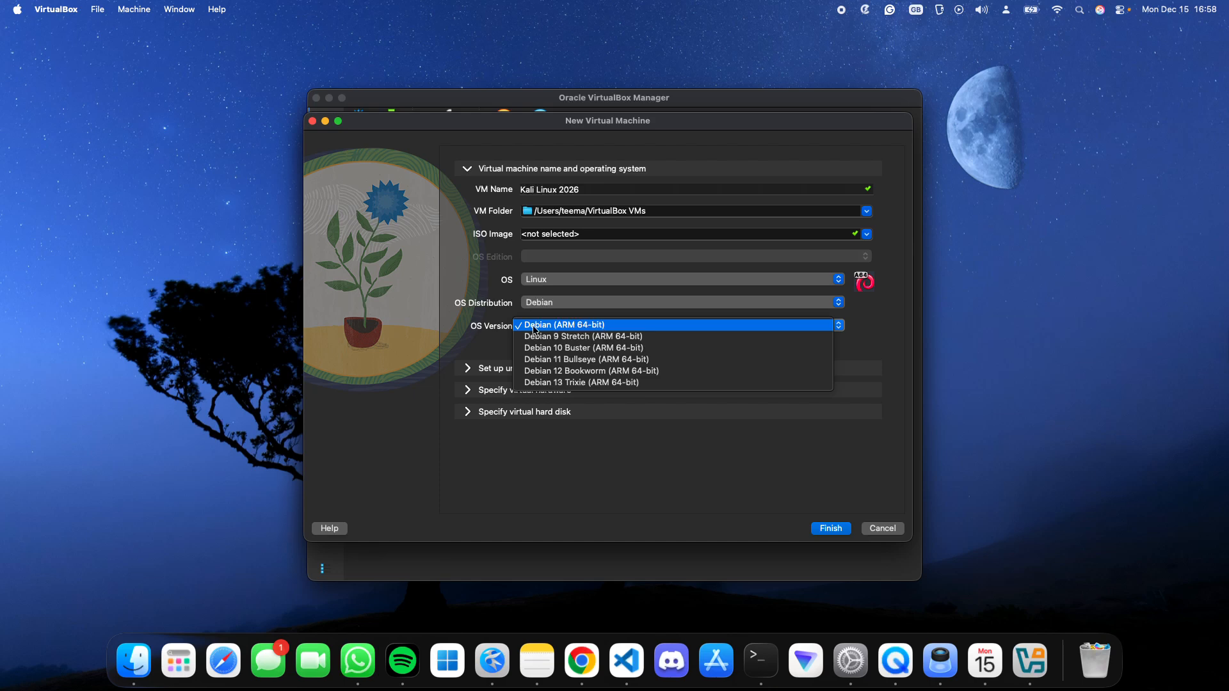
click(496, 328)
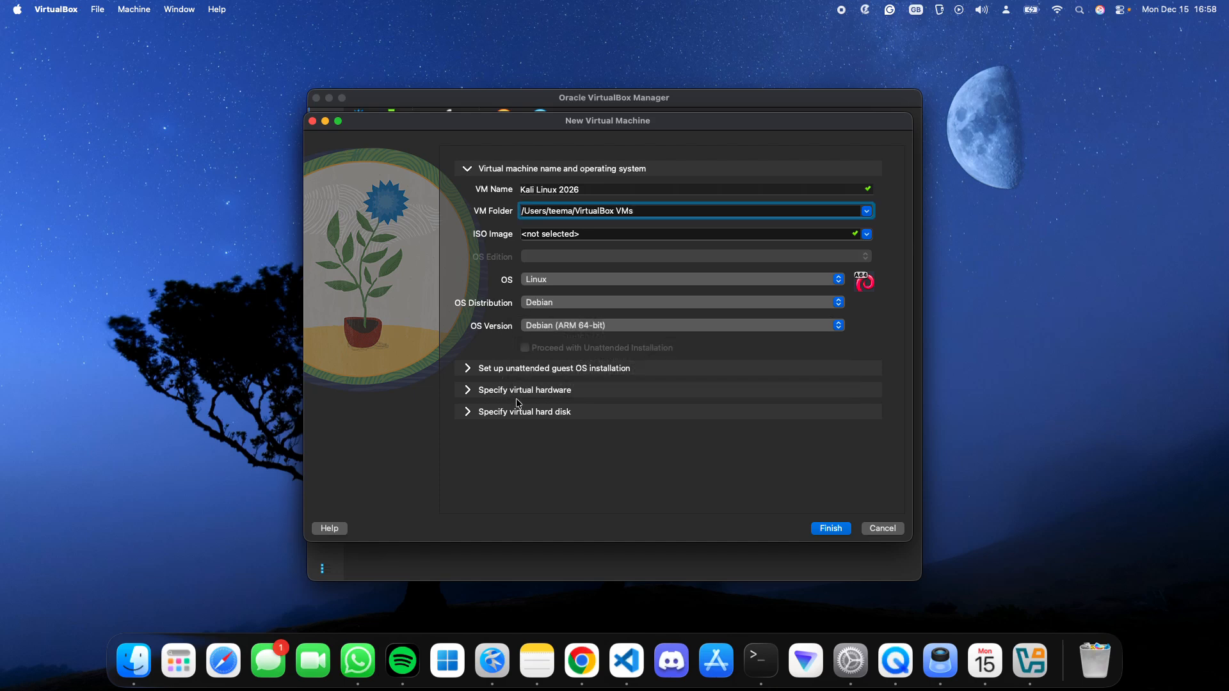
- Give the machine a new VDI virtual hard disk of about 87.13 GB and finish creating it
click(529, 412)
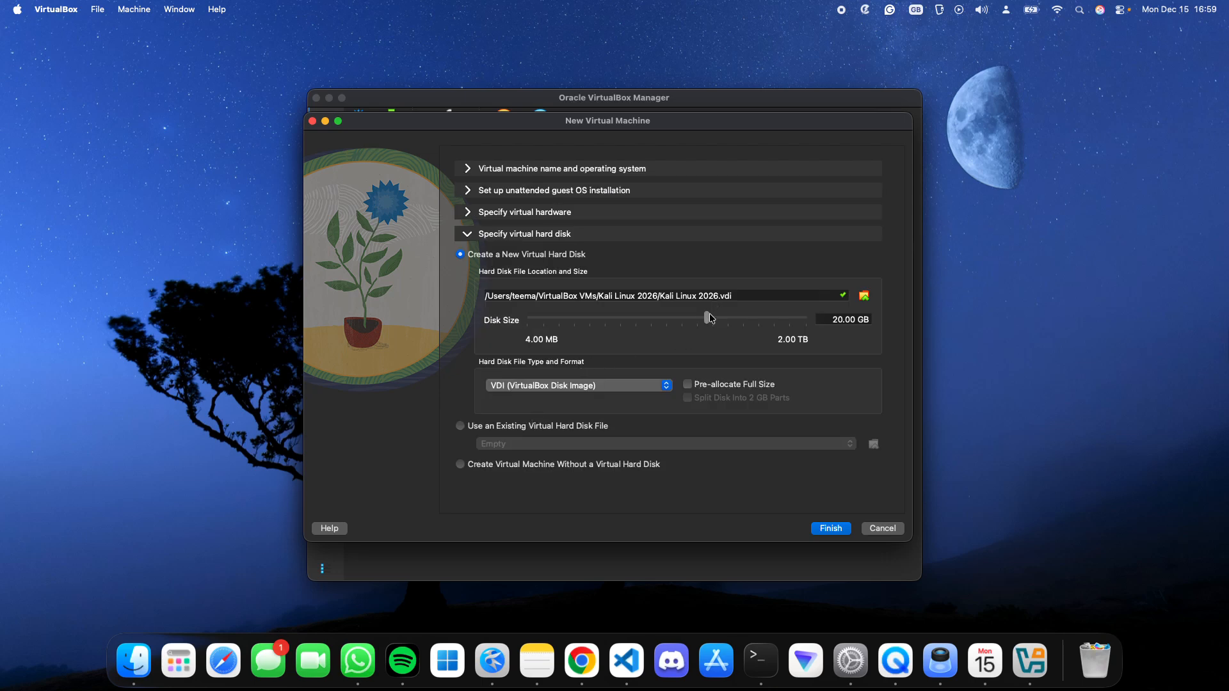
drag(708, 321, 737, 324)
click(830, 530)
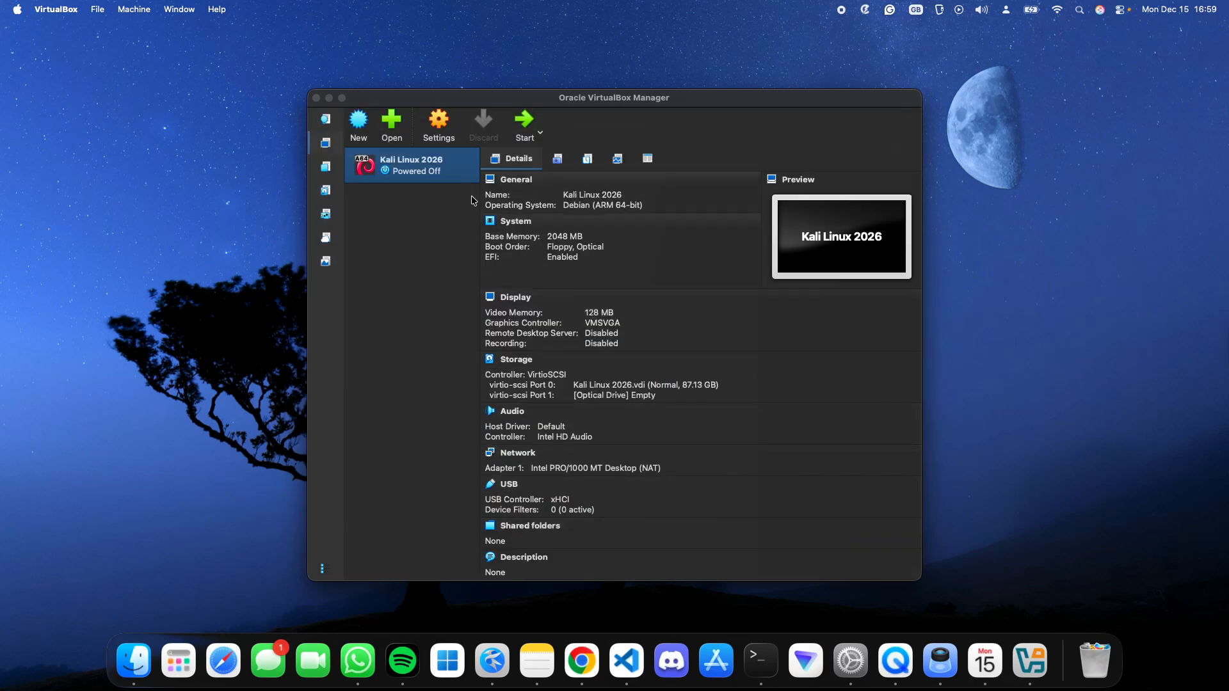
- Open the Kali Linux 2026 machine's settings and set its base memory to 4096 MB
click(435, 118)
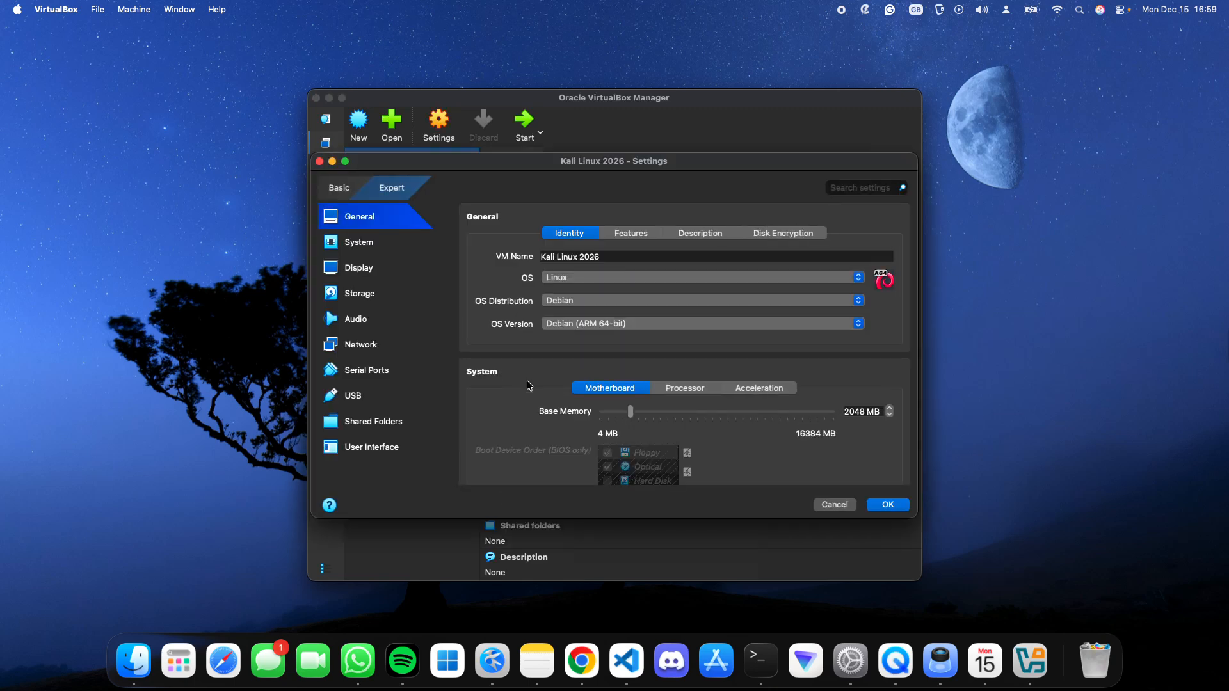
click(362, 241)
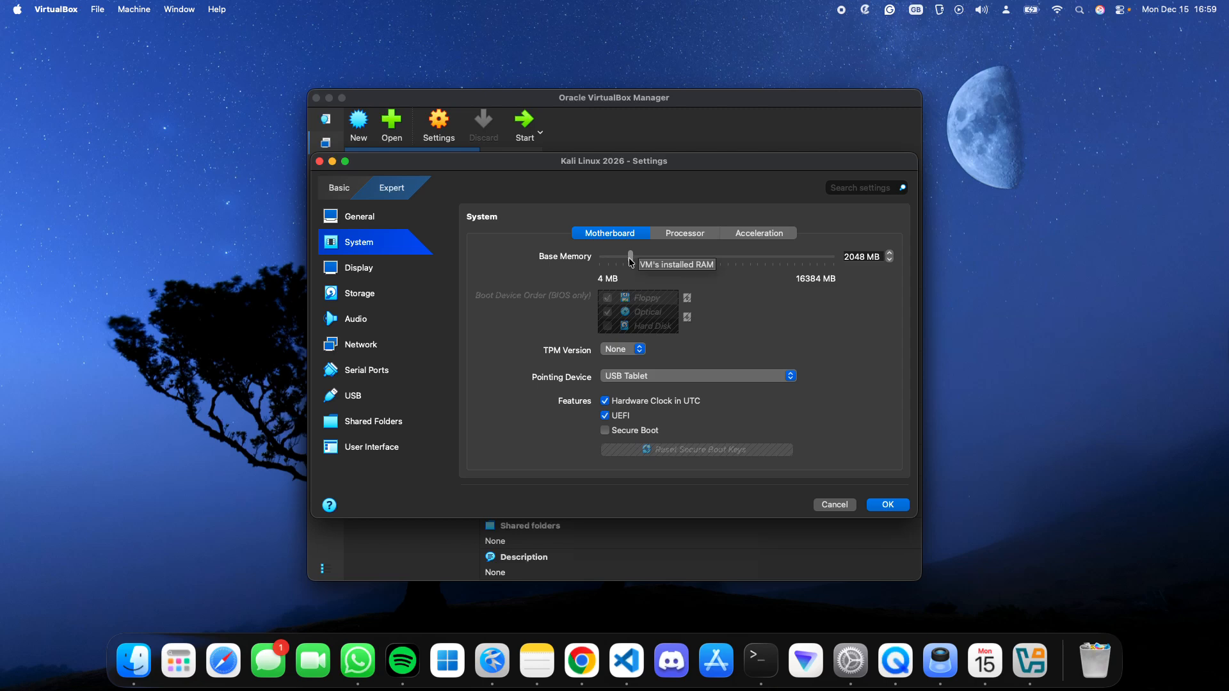
drag(631, 261, 659, 263)
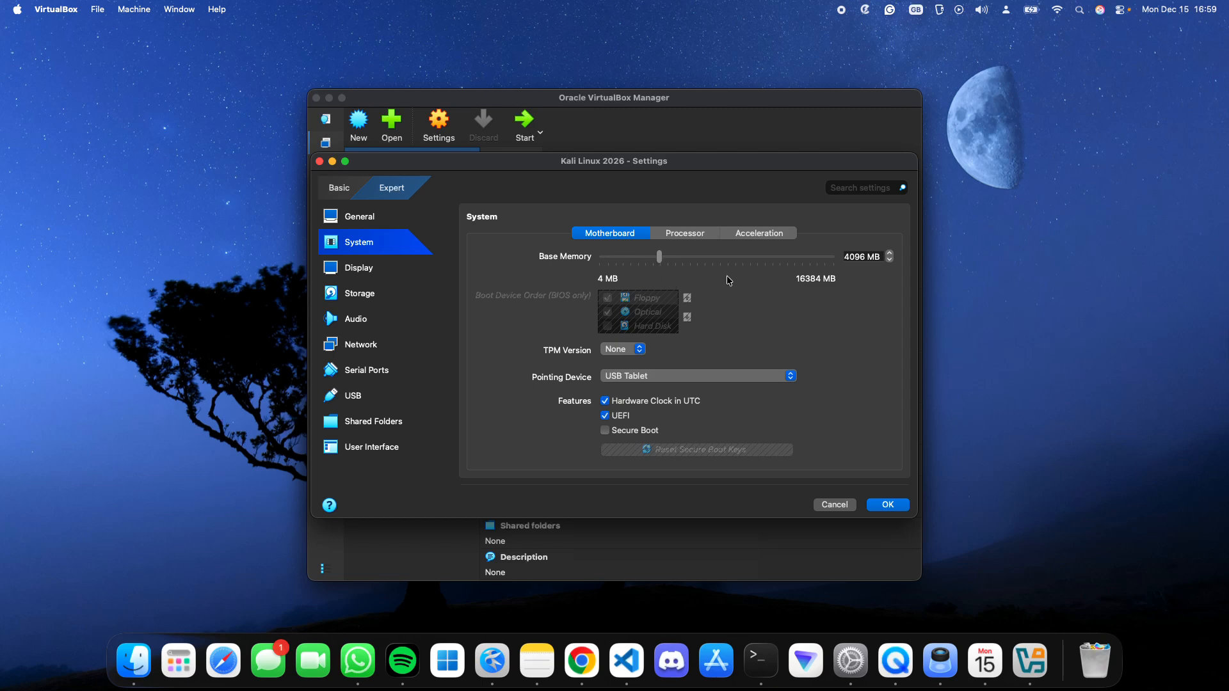
- Assign 3 CPUs to the virtual machine and enable 3D acceleration for its display
click(687, 235)
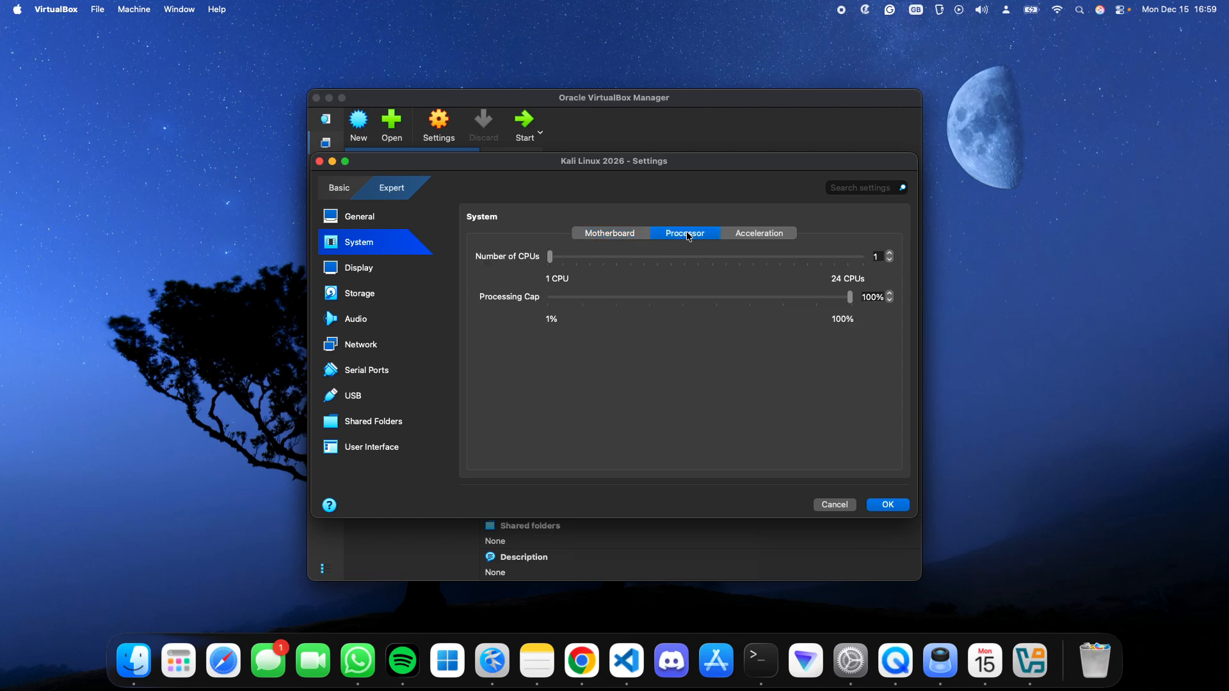
click(578, 257)
click(370, 269)
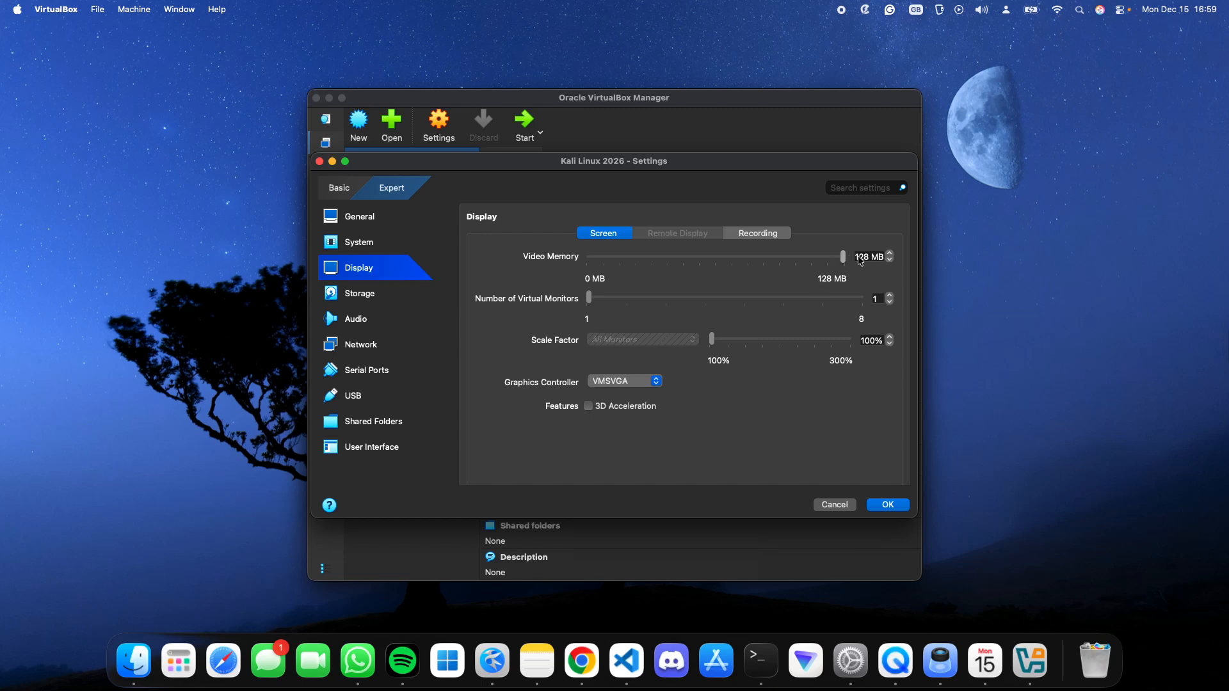
click(588, 406)
- Load kali-linux-2025.4-installer-arm64.iso from Downloads into the machine's empty optical drive and save the settings
click(357, 300)
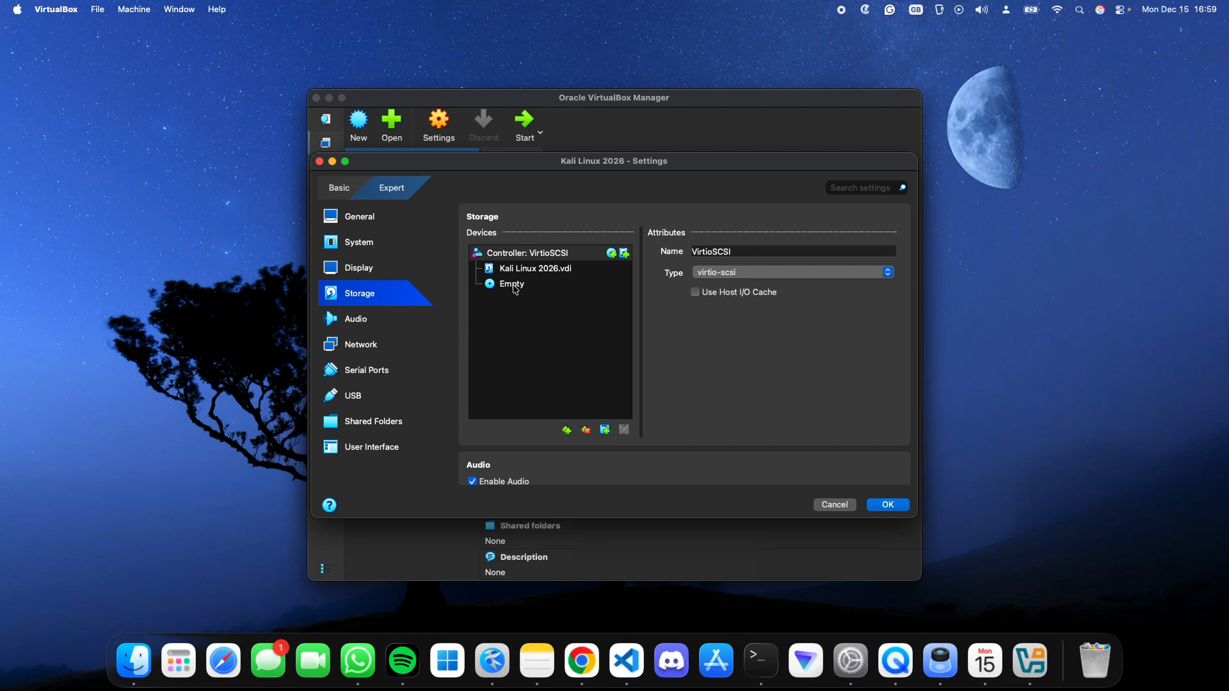
click(516, 288)
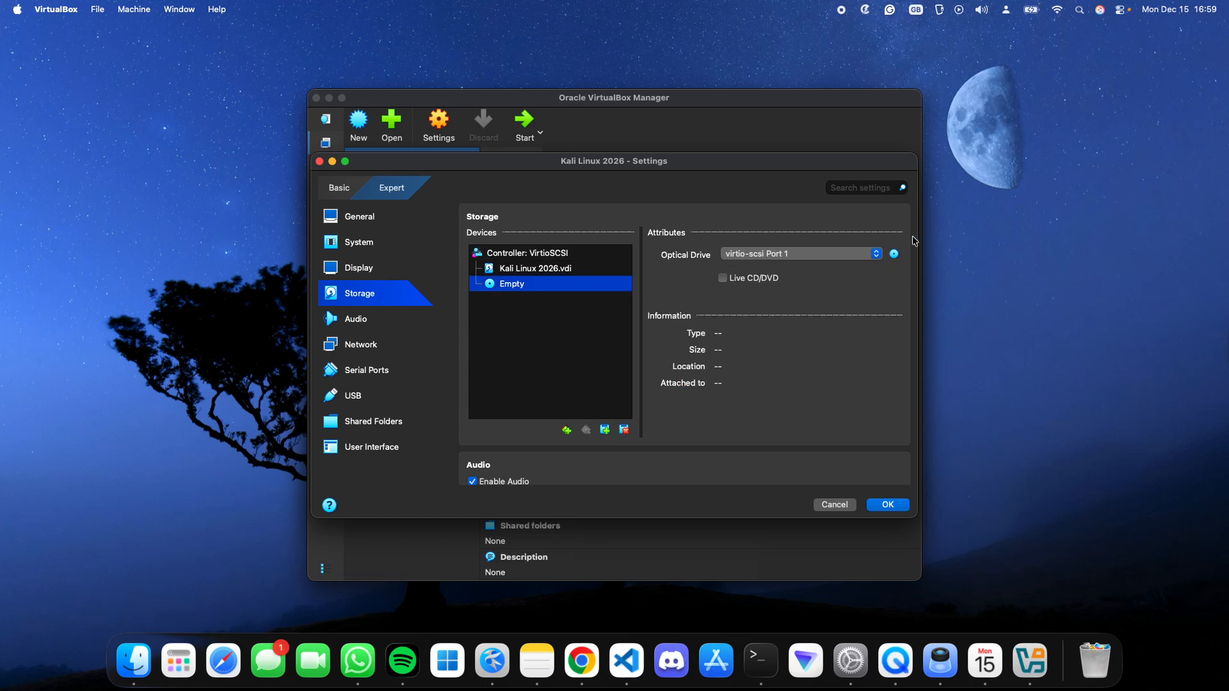
click(894, 255)
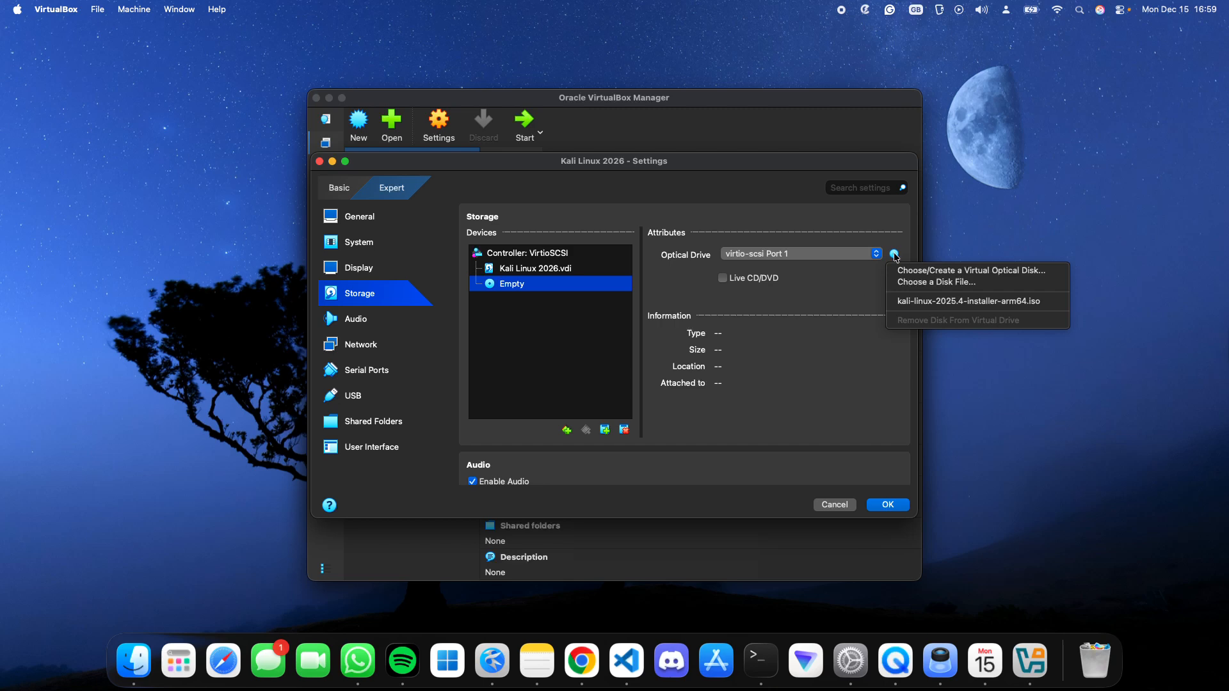
click(910, 284)
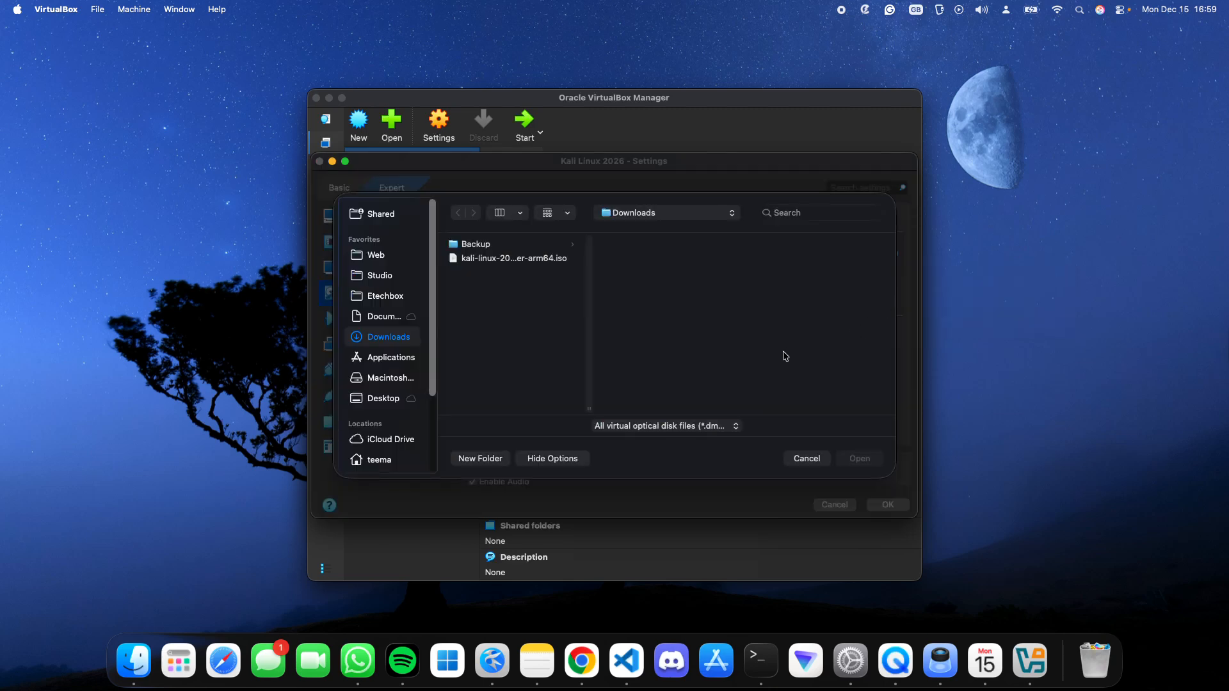
click(519, 259)
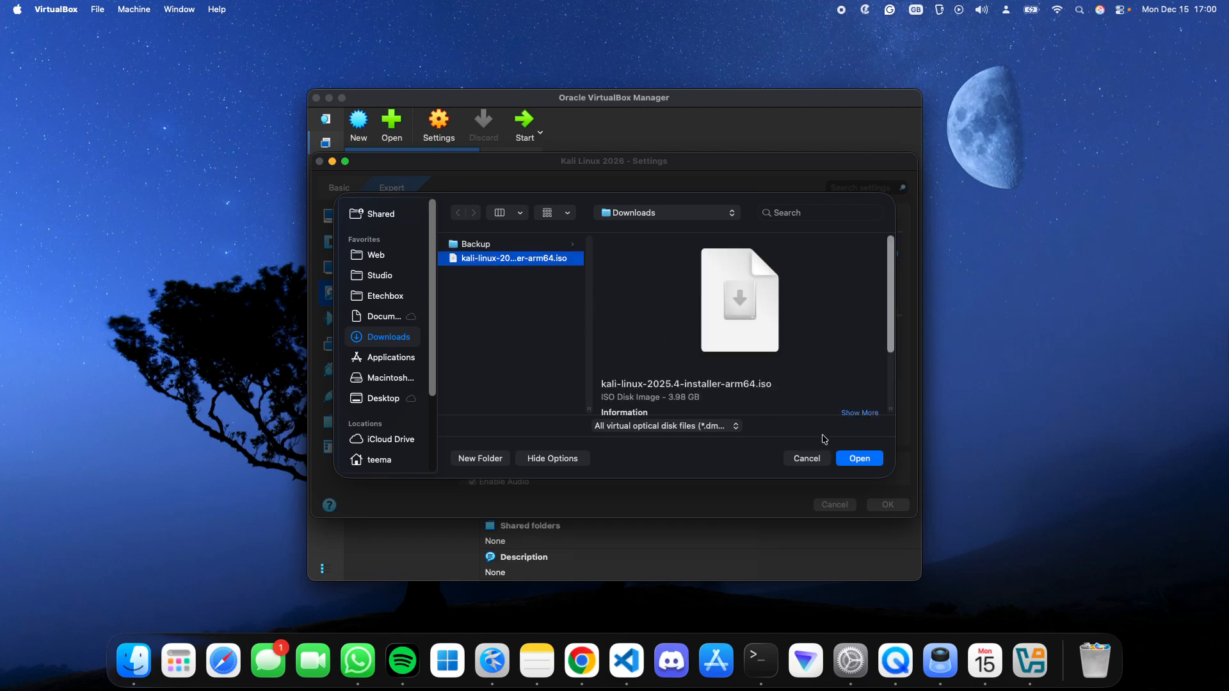
click(858, 458)
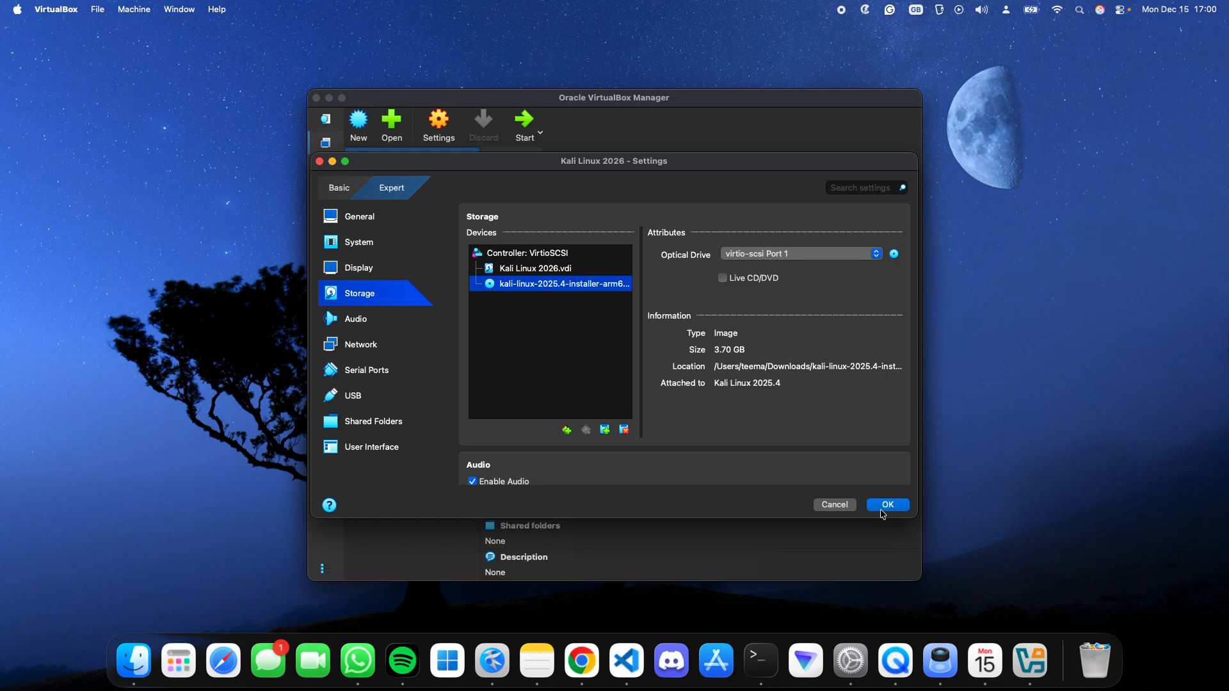
click(888, 505)
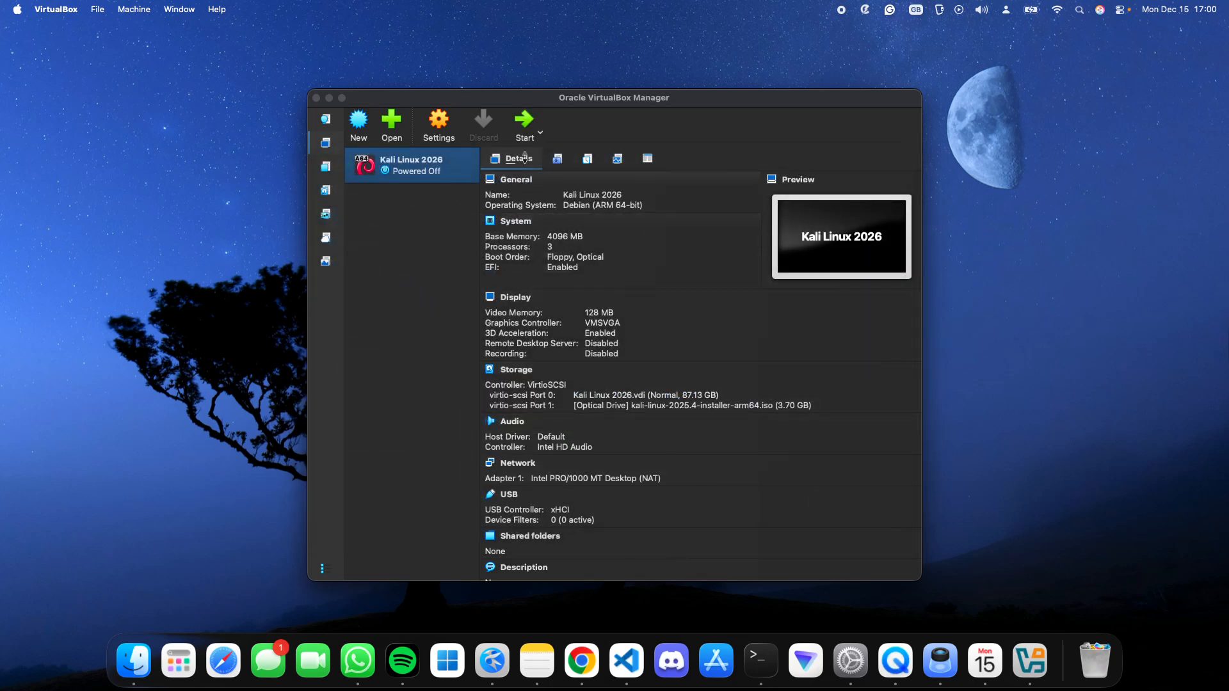
- Start the Kali Linux 2026 virtual machine and boot it into the Graphical install option
click(524, 125)
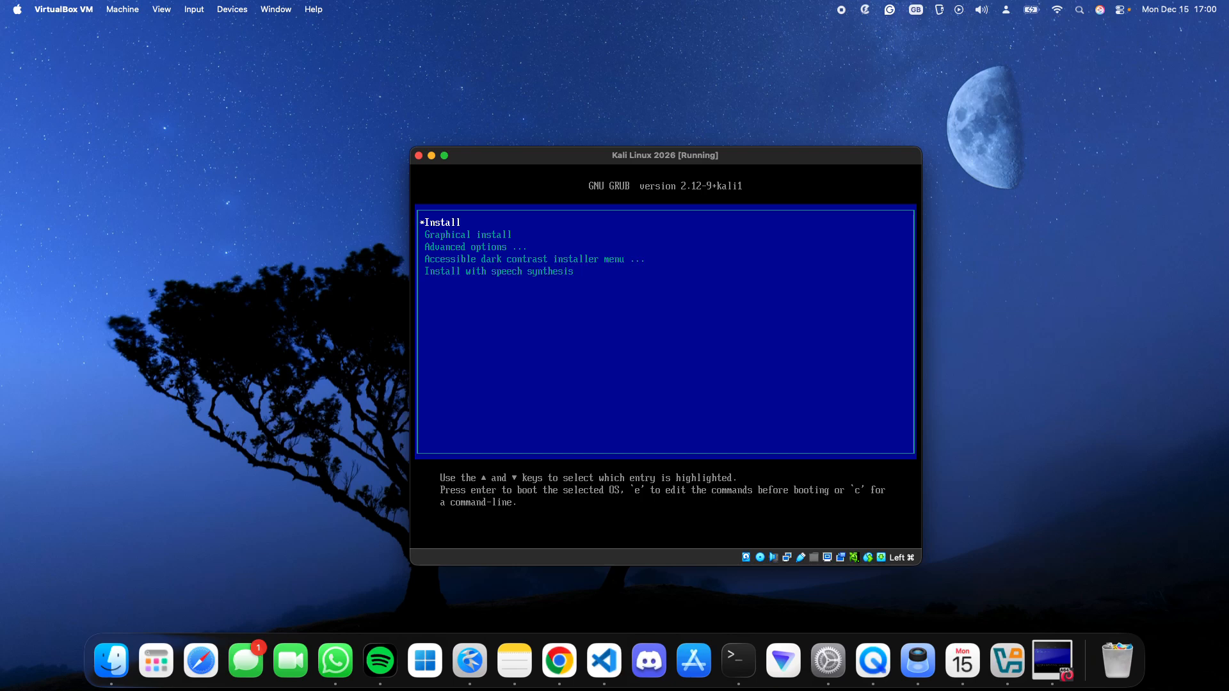
key(Down)
key(Return)
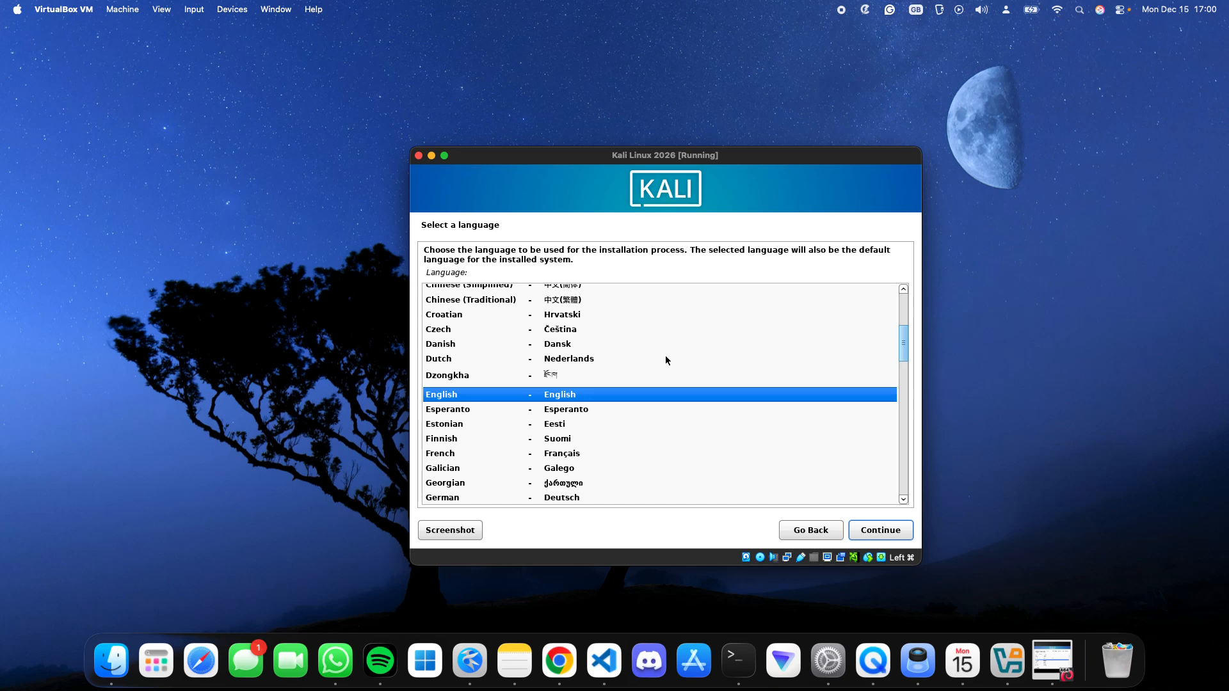
- Accept English, United States and the American English keymap, keep the hostname kali and leave the domain name blank
key(Return)
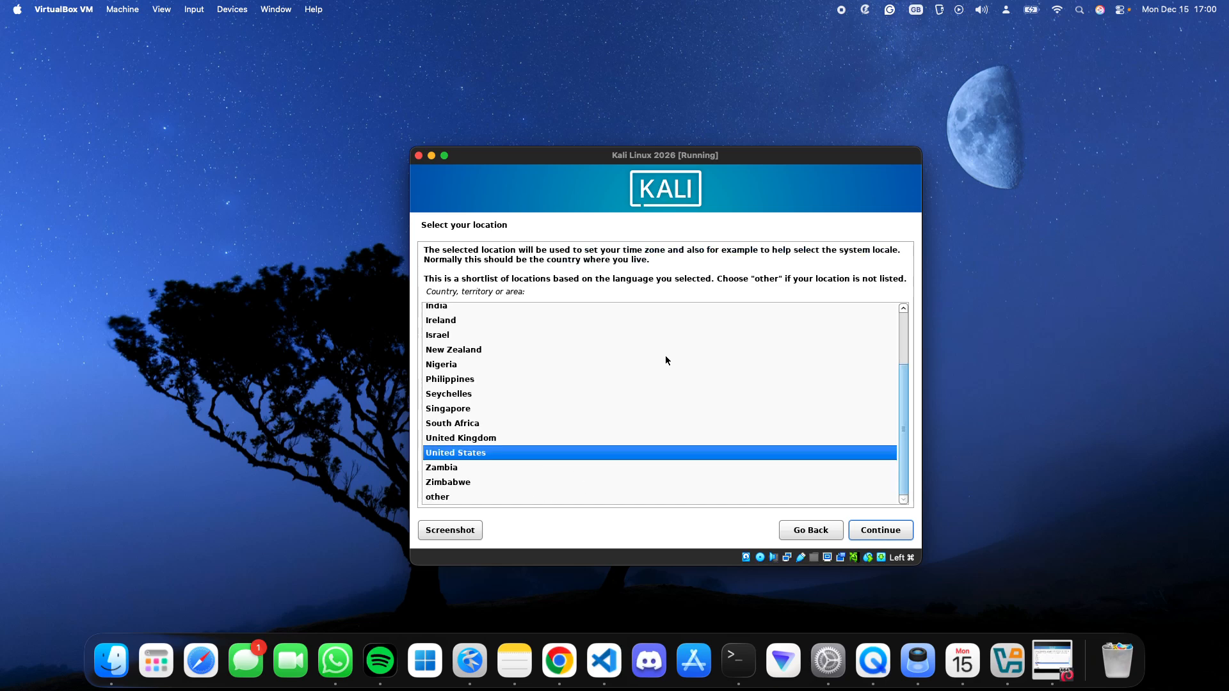
key(Return)
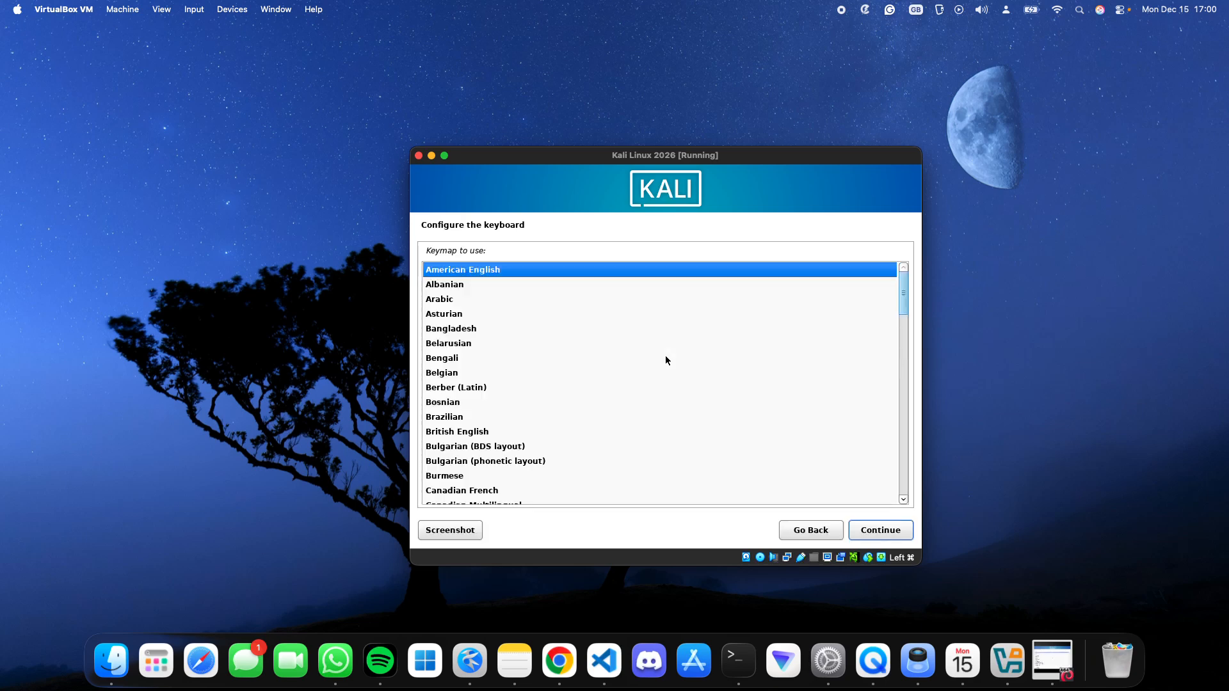
key(Return)
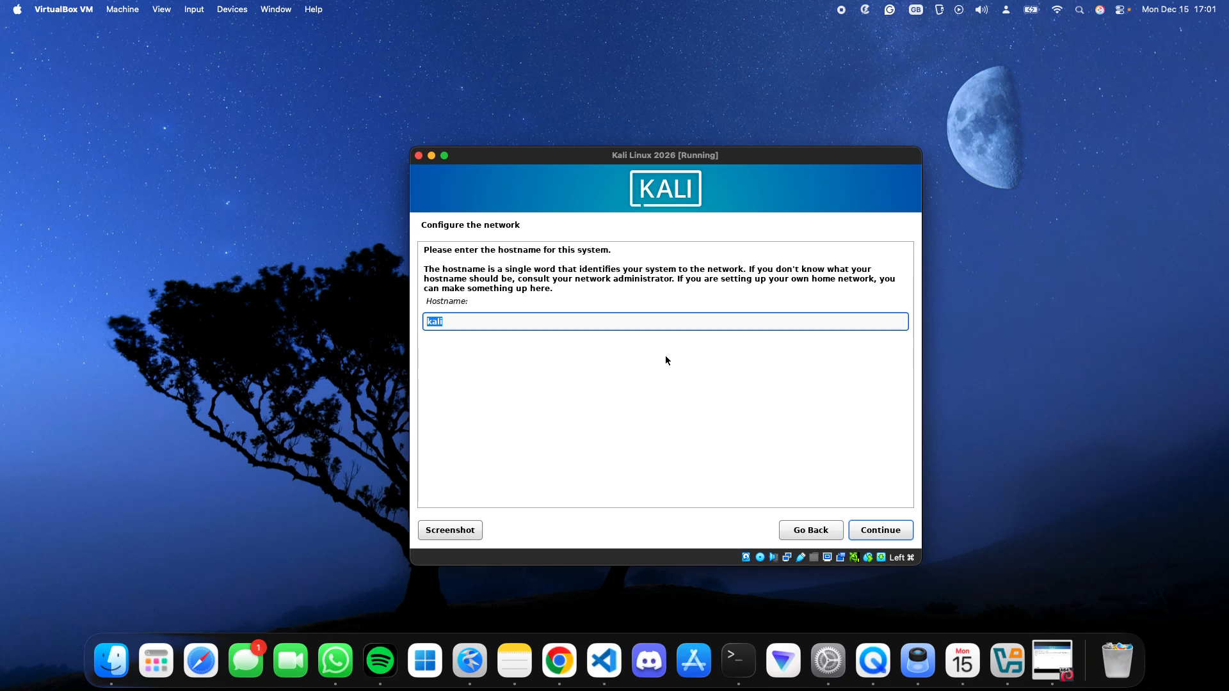
key(Return)
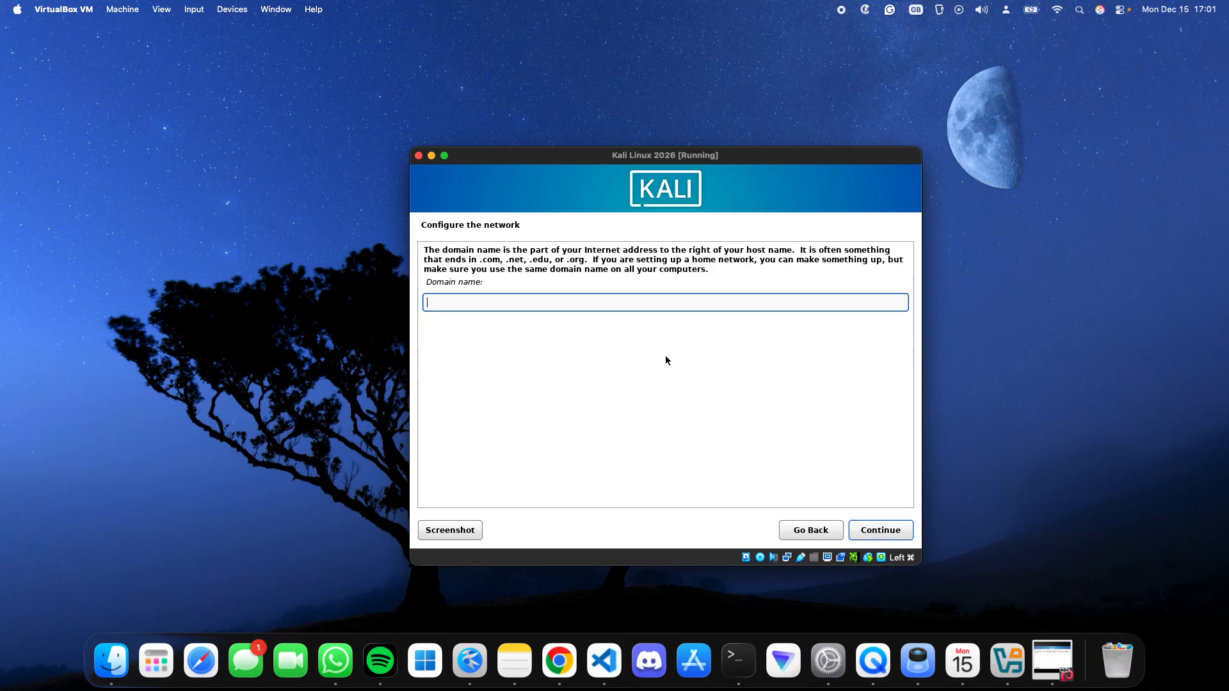
key(Return)
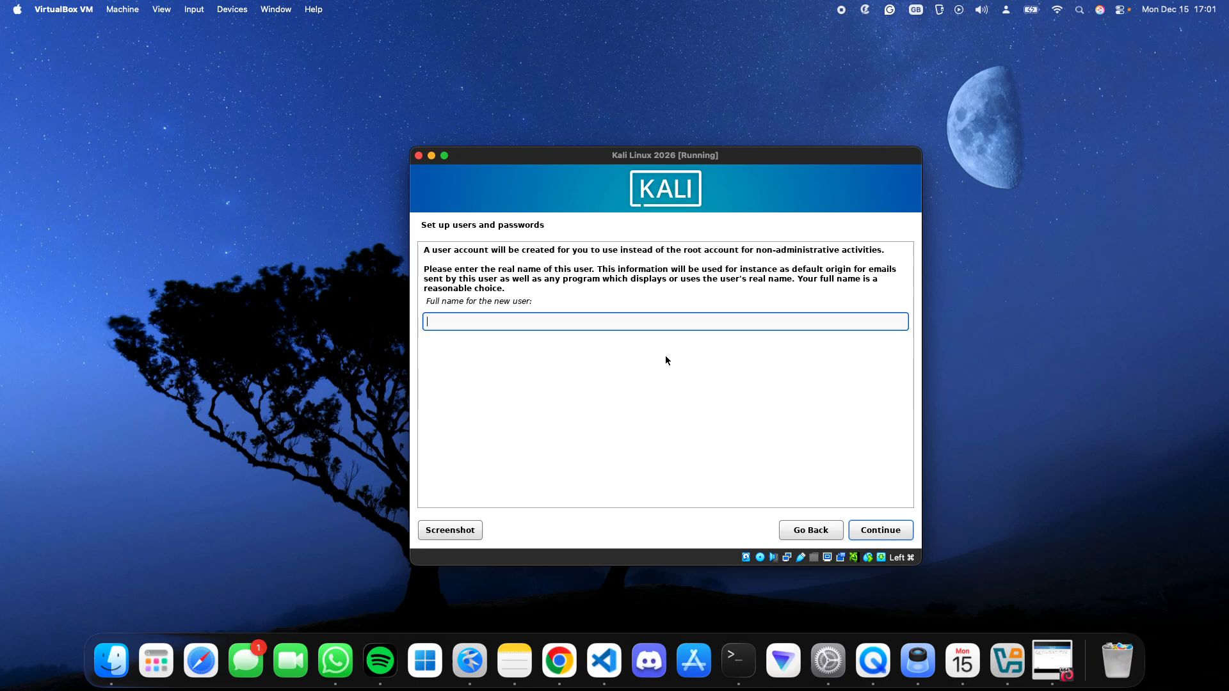
- Set the new user's full name to "Everything Tech" and enter a username for the account
text(Everything Tech)
key(Return)
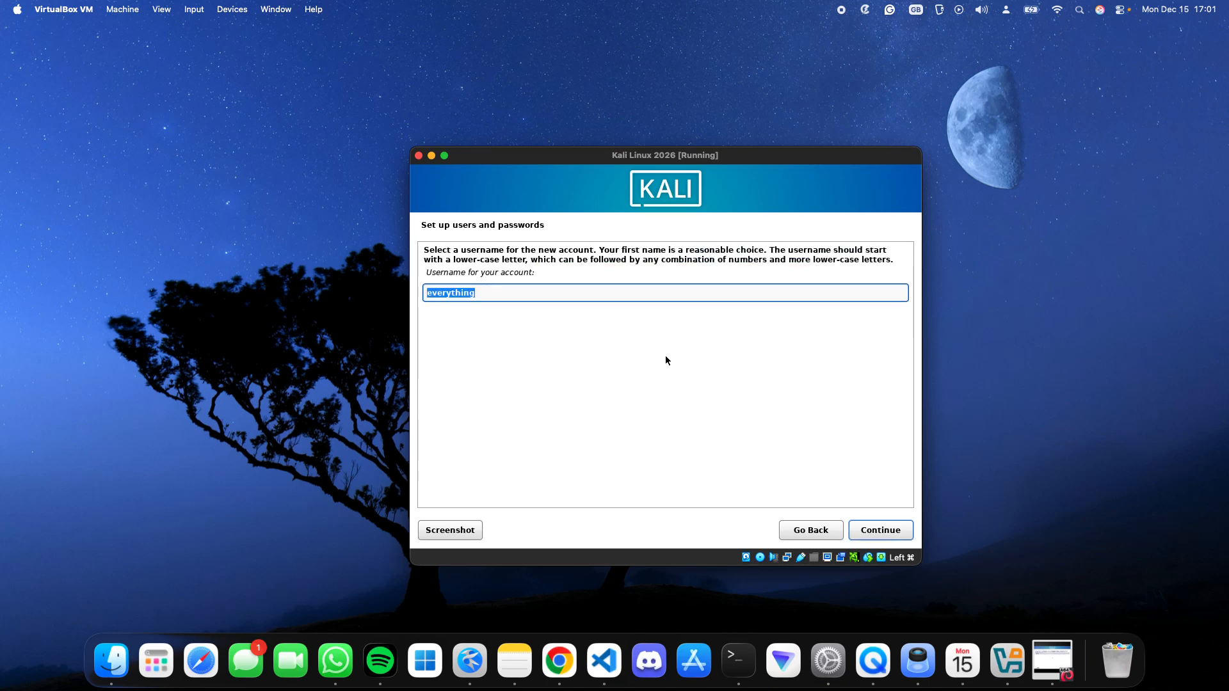
text(teema)
key(Return)
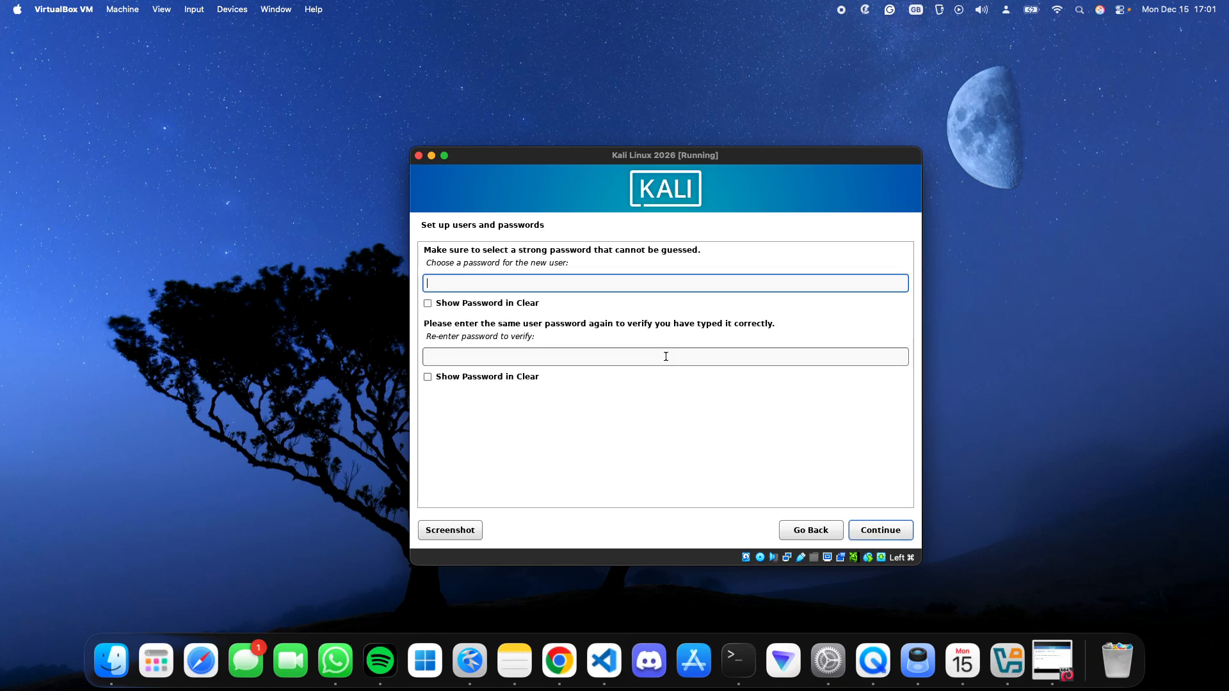
- Enter and confirm the new user's account password and select the Eastern time zone
text(kali)
click(666, 356)
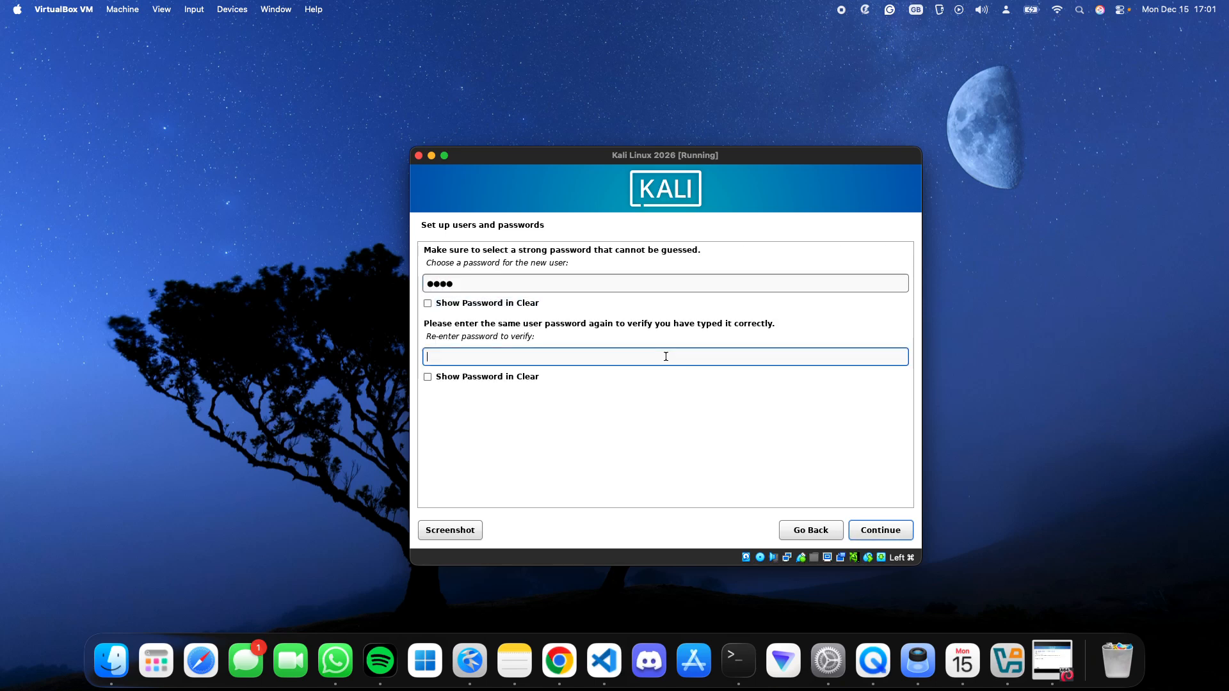
text(kali)
key(Return)
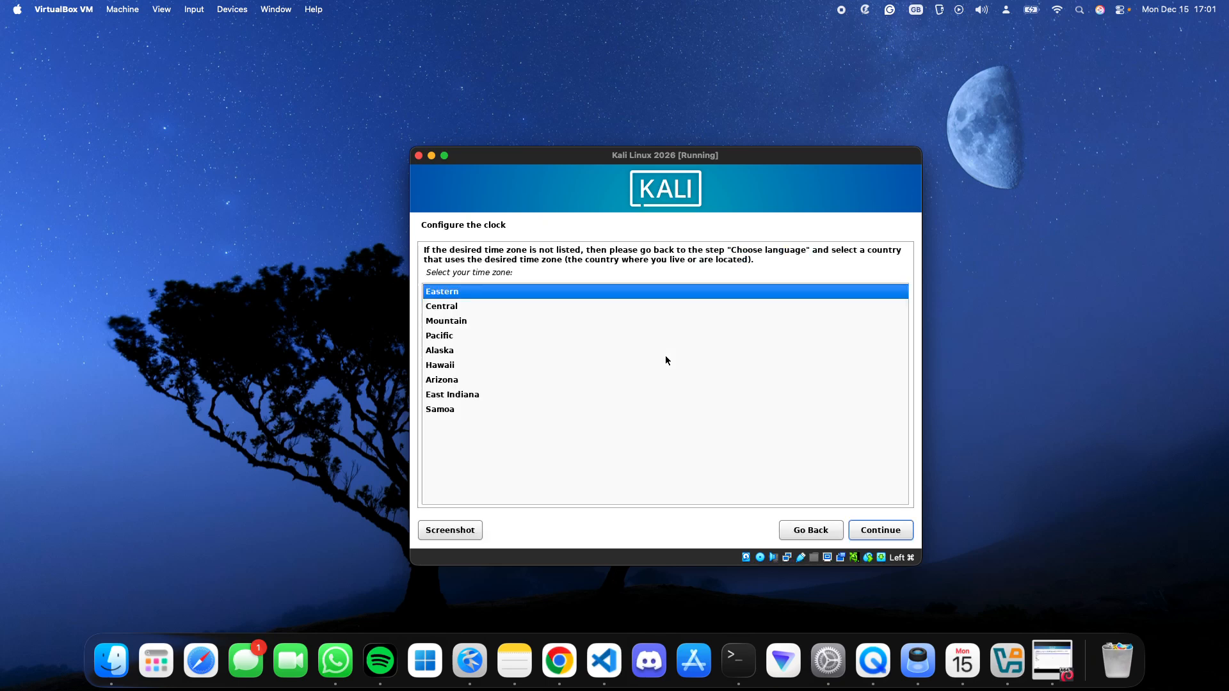
key(Return)
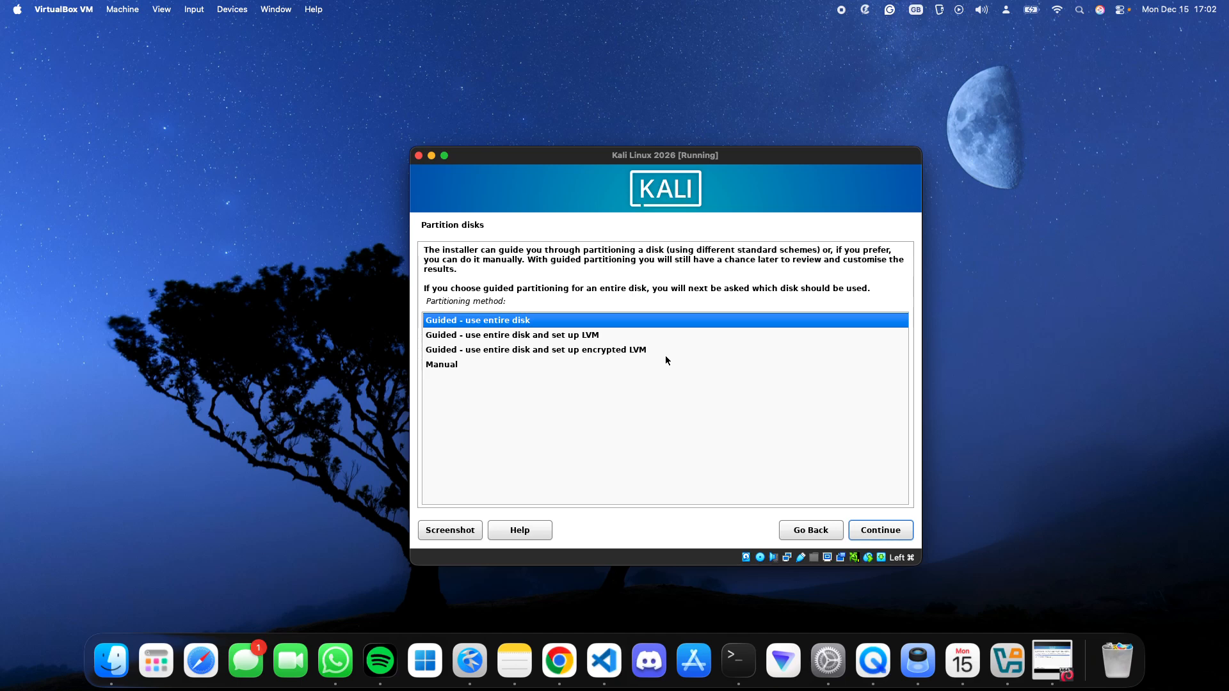
- Partition the 93.6 GB VBOX HARDDISK using the guided entire-disk method with all files in one partition, and write the changes to disk
key(Return)
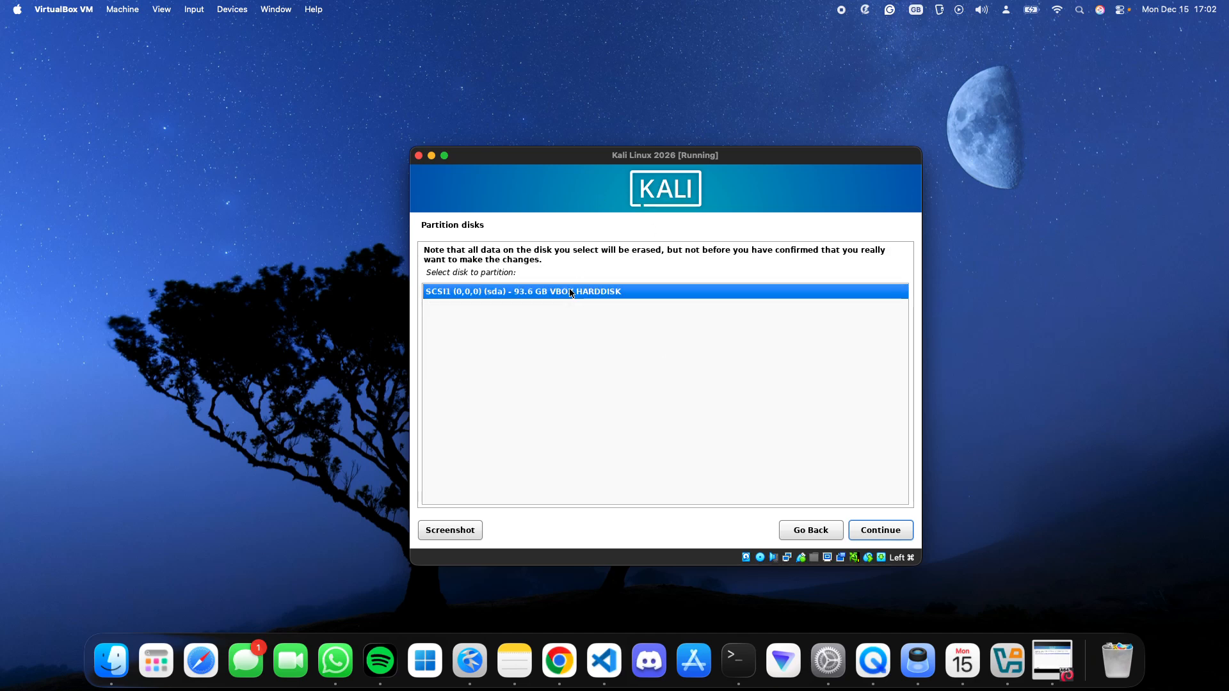
key(Return)
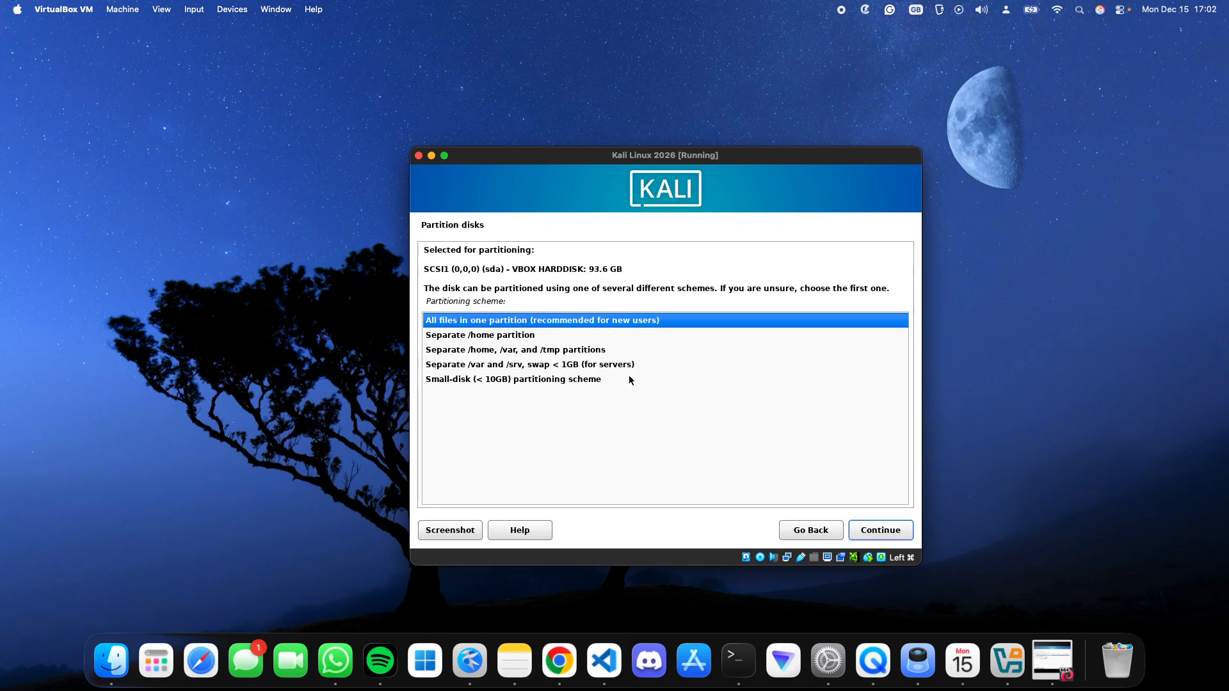
key(Return)
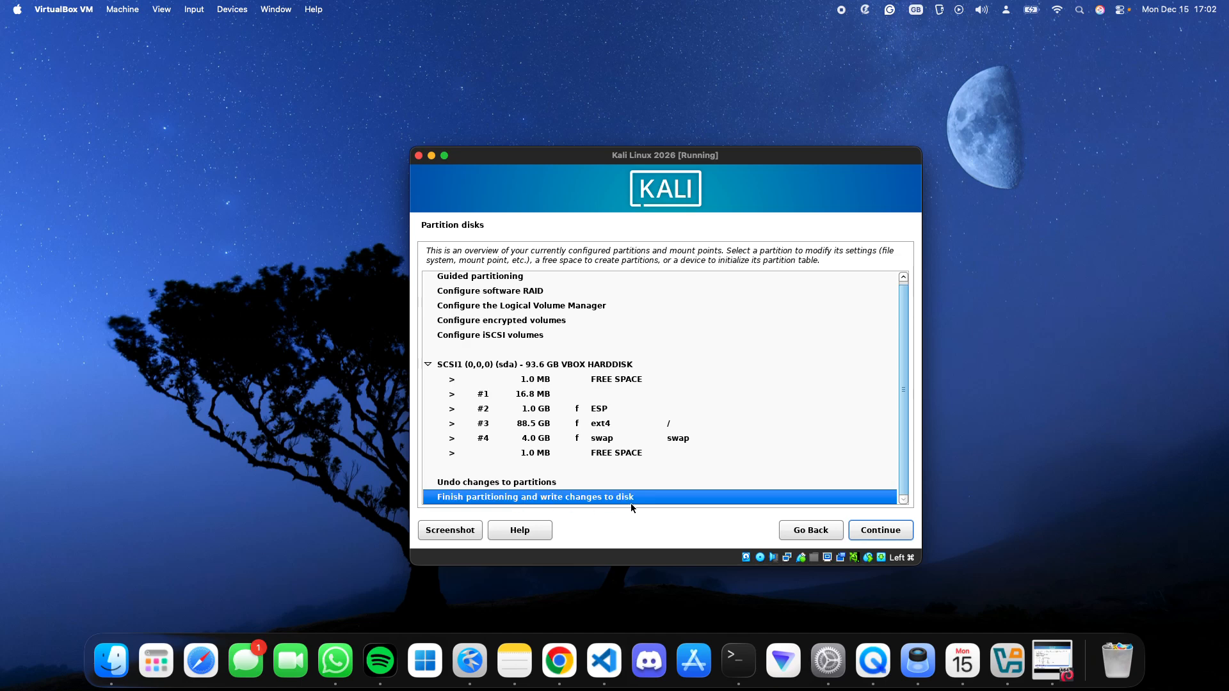
click(850, 529)
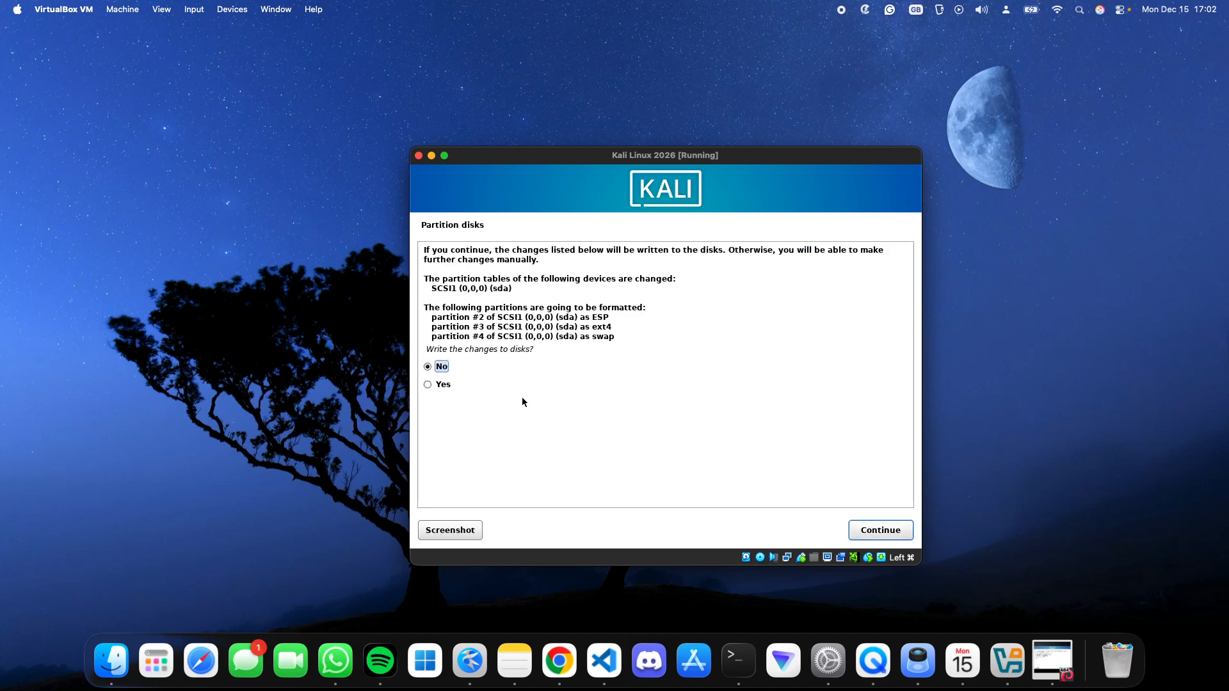
click(441, 385)
key(Return)
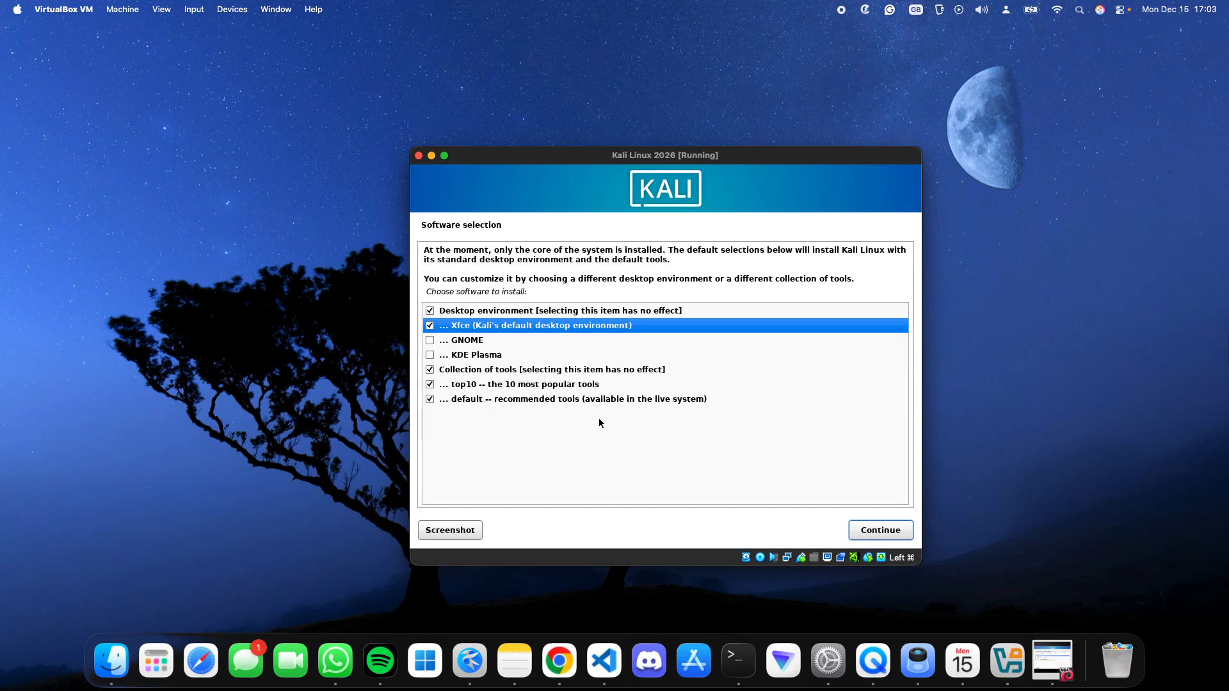
- Choose the Xfce desktop environment with the top10 and default tool collections and install the selected software
click(489, 340)
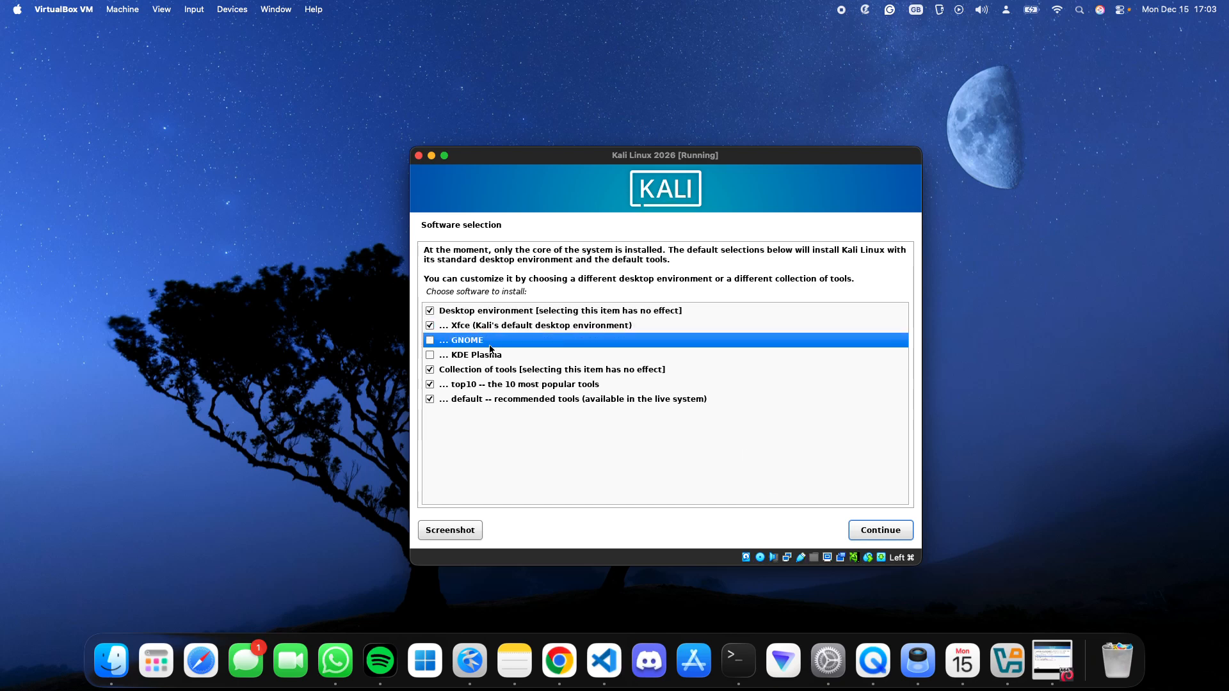
click(494, 356)
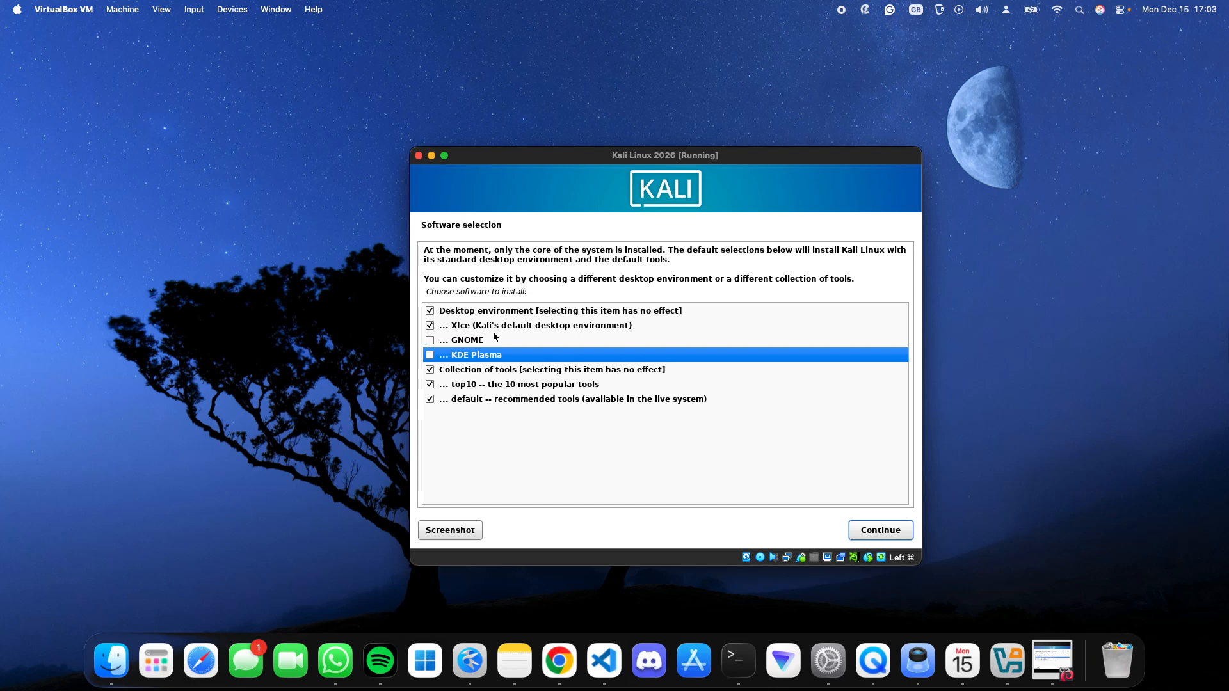
click(493, 329)
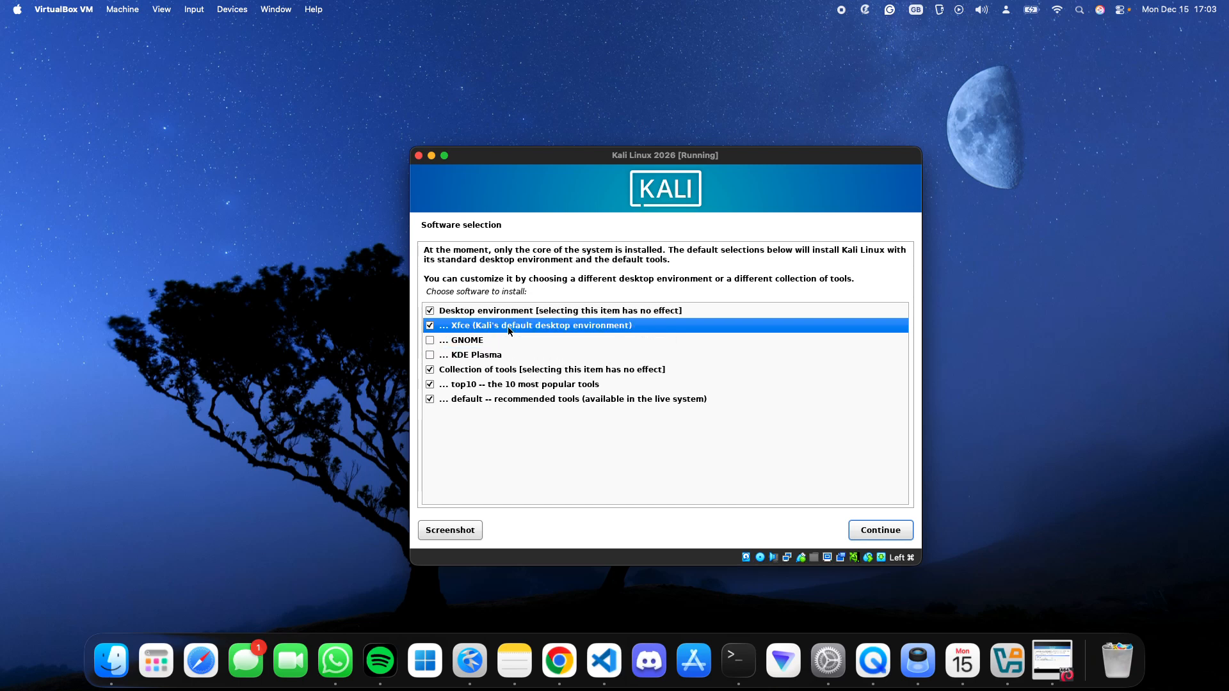
click(431, 342)
click(469, 330)
click(870, 538)
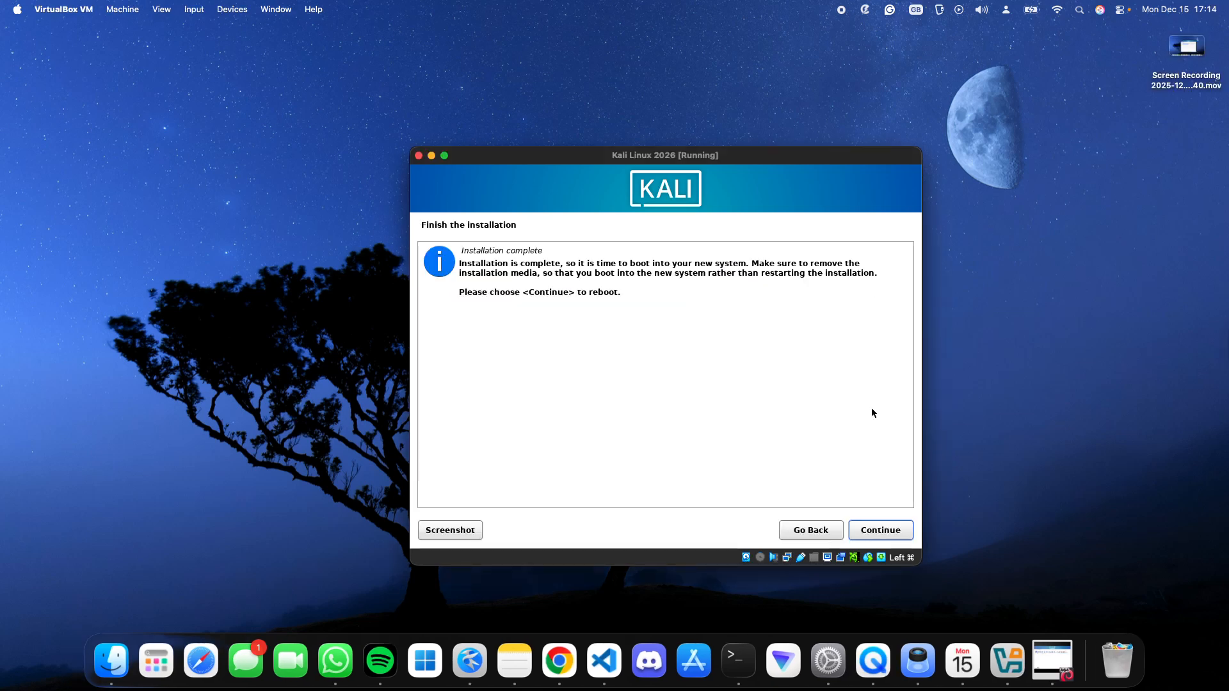
- Finish the installation by rebooting into the new system and log in with the account's username and password
click(882, 531)
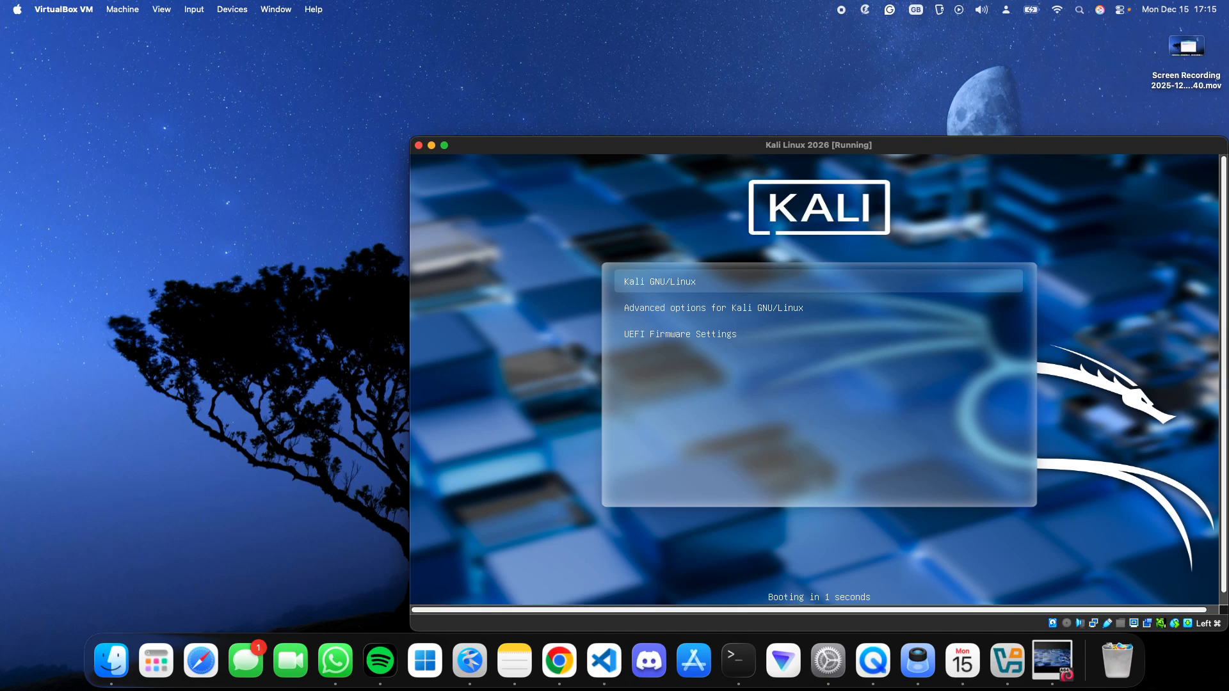
drag(1121, 147, 912, 73)
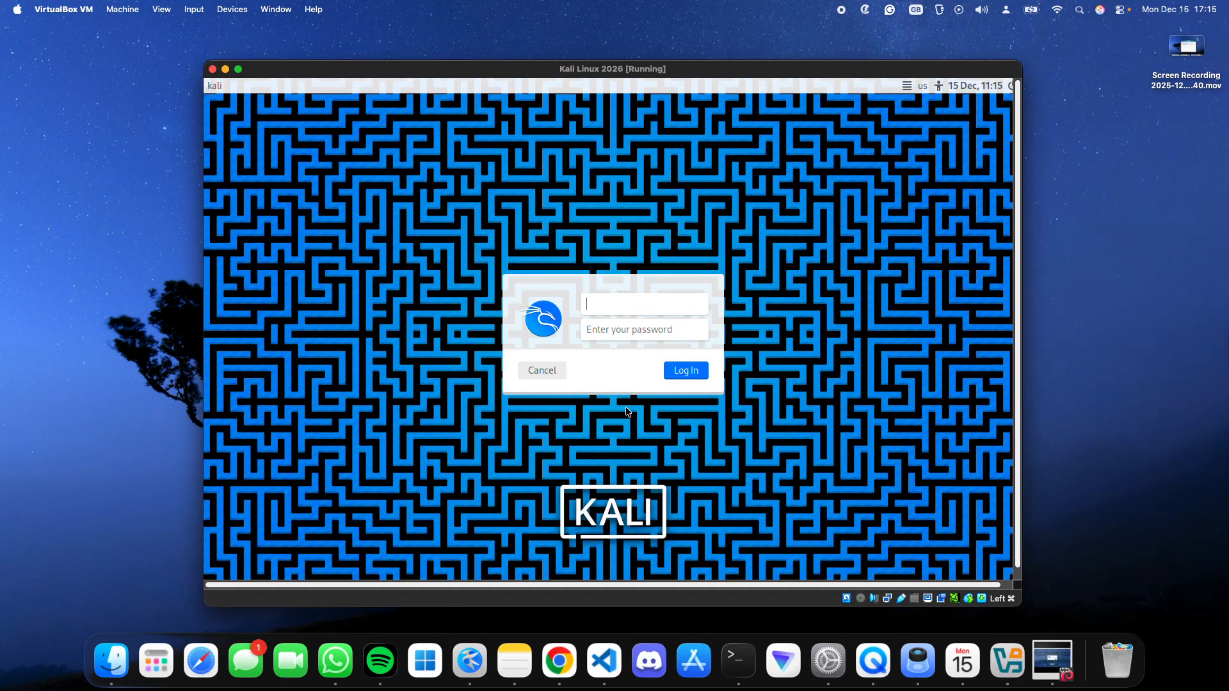
text(eema)
key(Tab)
key(Return)
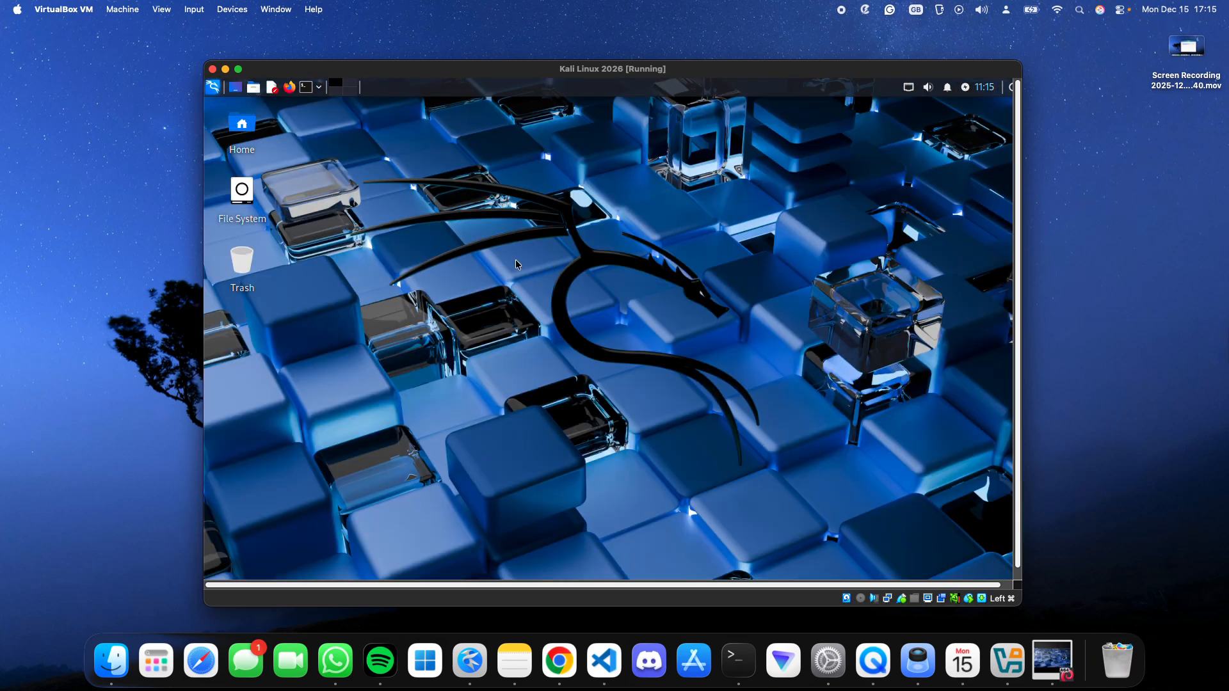
- Set Kali's display resolution to 1920x1080, show the virtual machine in full screen and close the display settings
key(super+f)
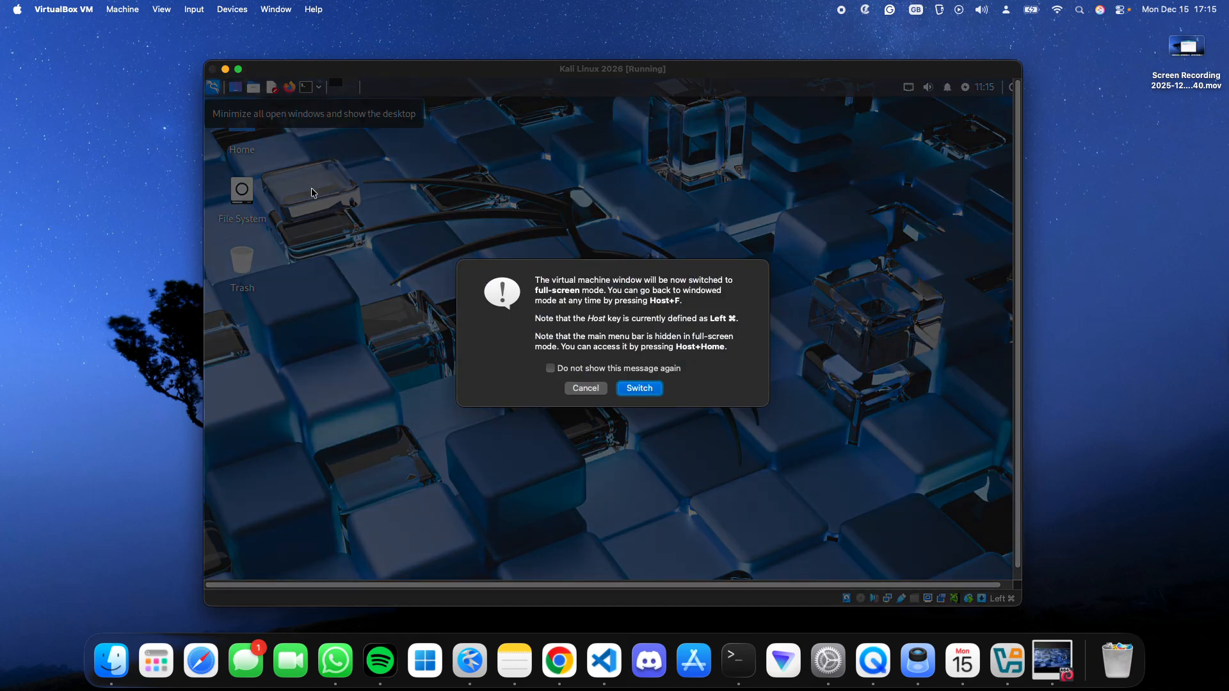
key(Escape)
click(233, 94)
text(displ)
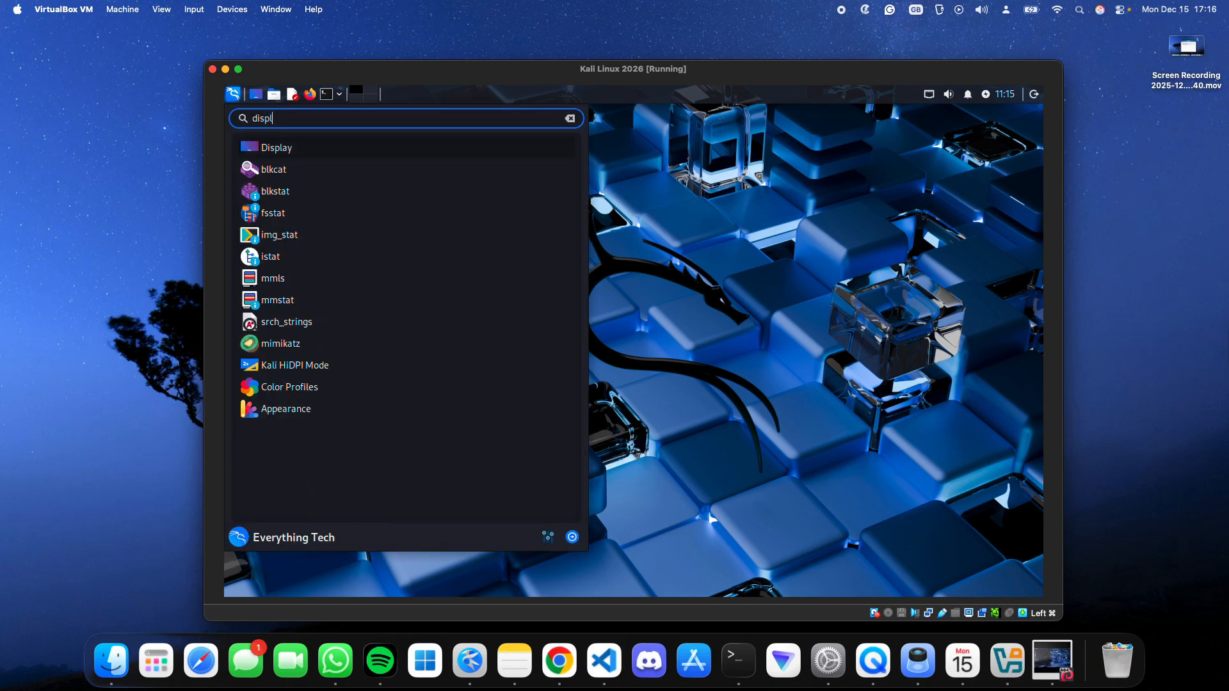
click(280, 148)
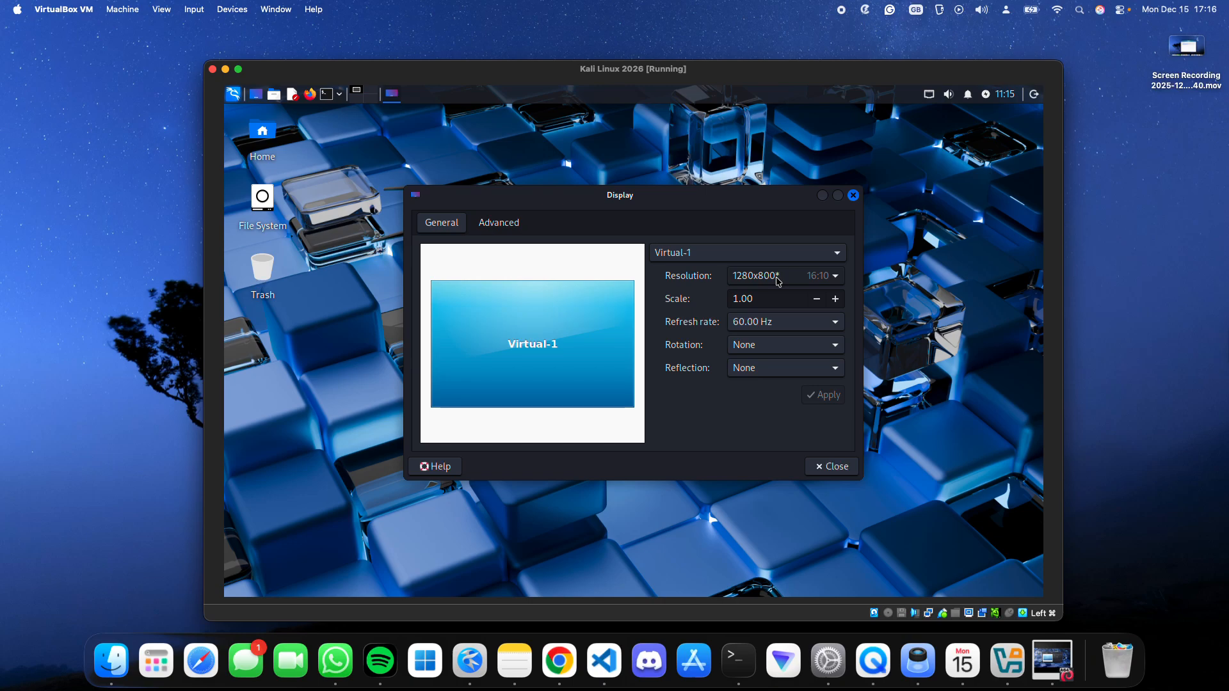
click(778, 282)
click(755, 378)
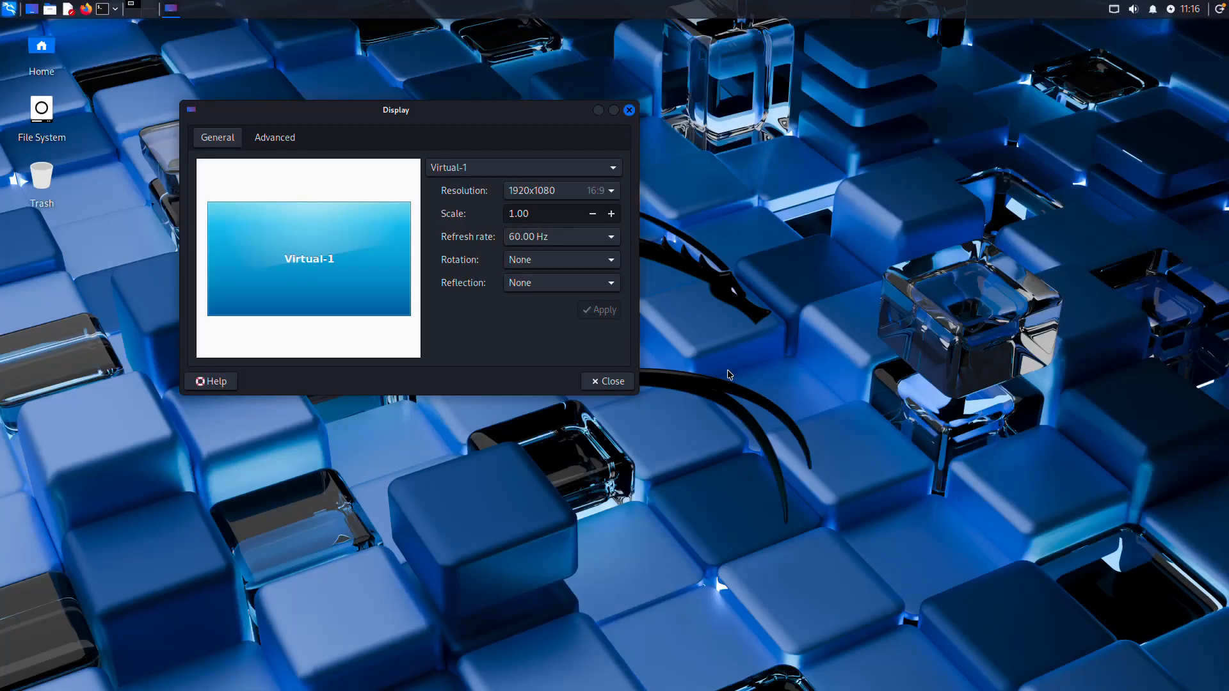
click(613, 382)
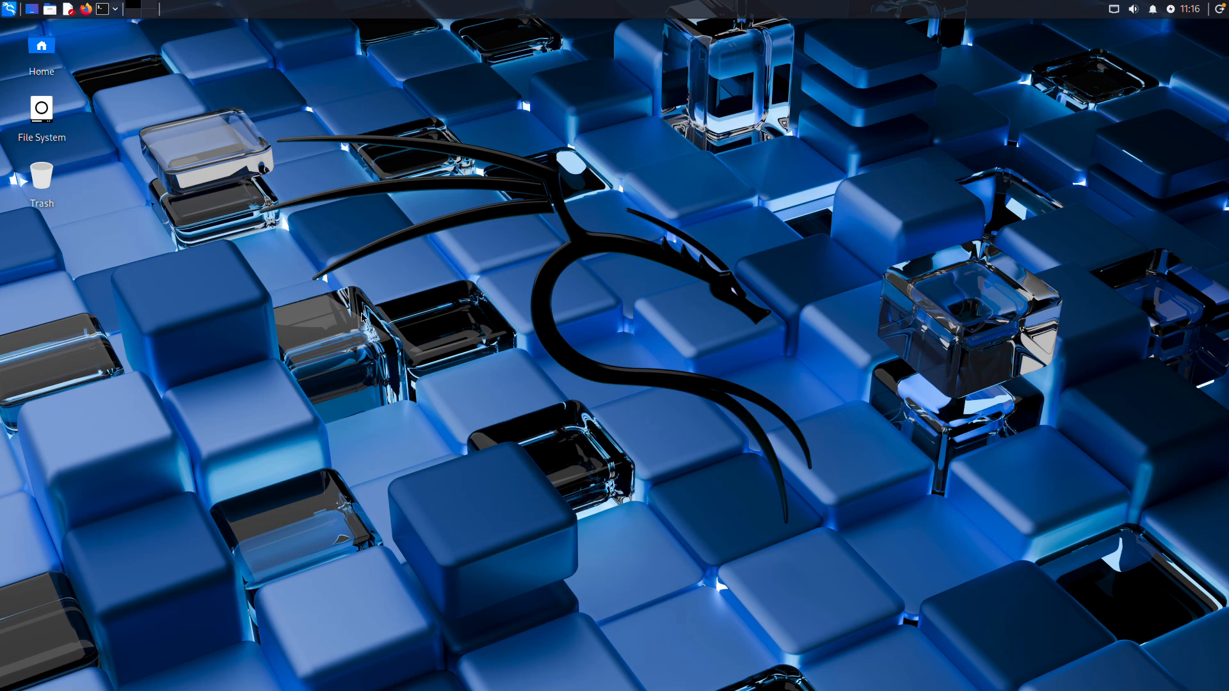